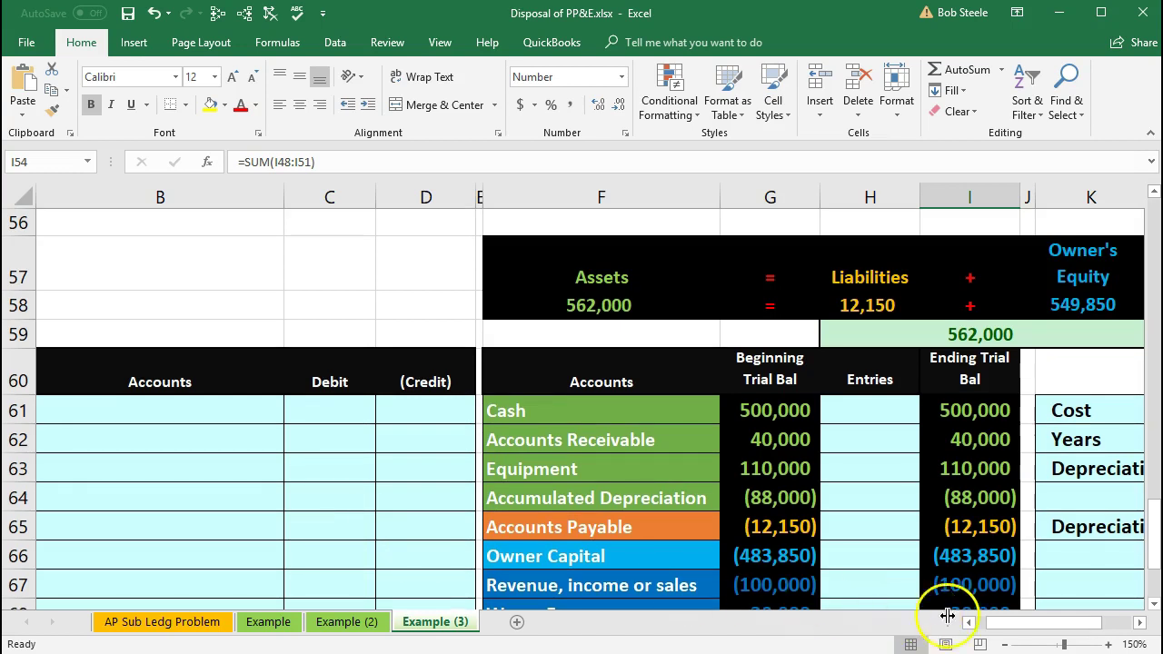
Review the disposal note, the half-year depreciation calculation and the Accumulated Depreciation ending balance.
click(969, 622)
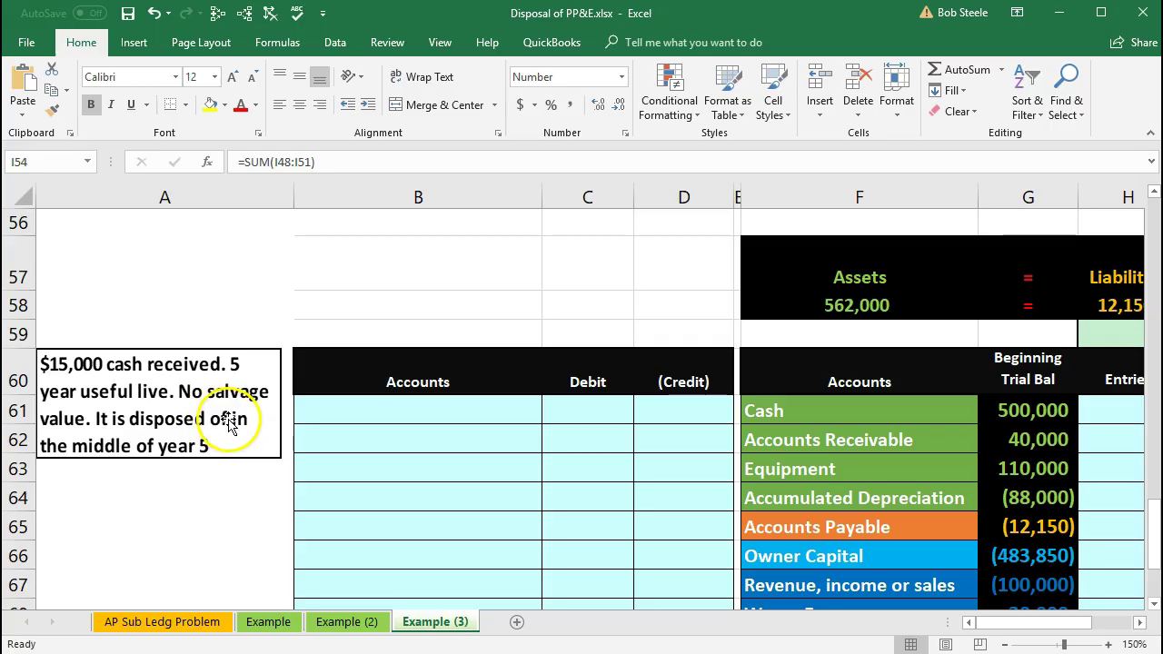
drag(997, 625, 1042, 620)
scroll(1031, 588, up, 6)
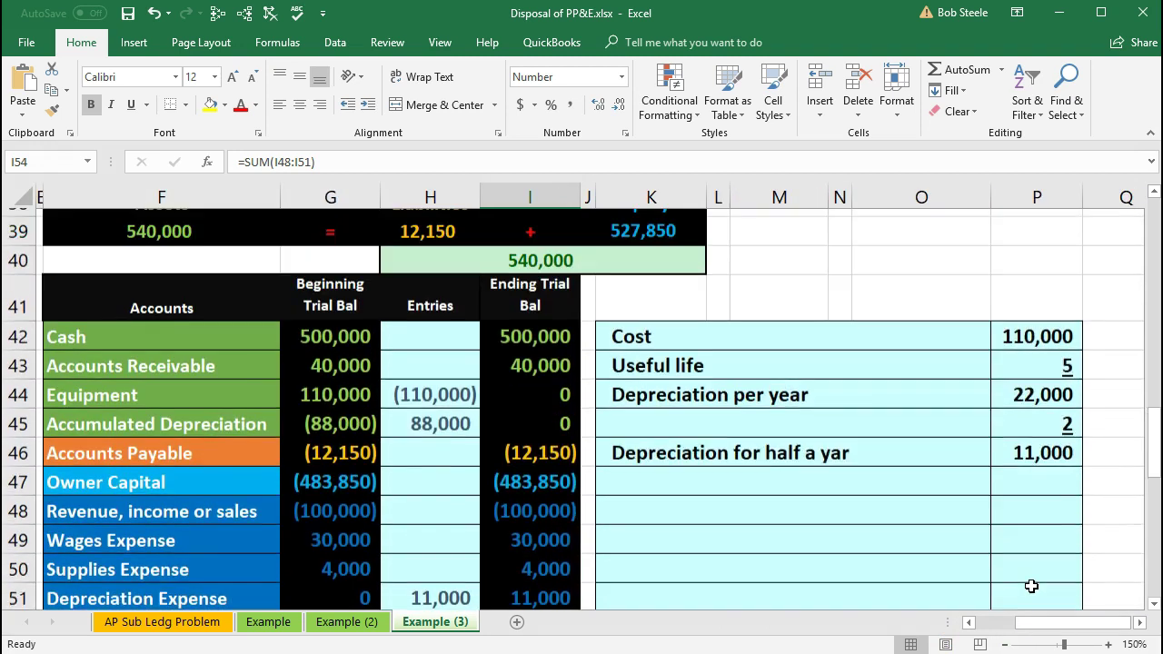
click(1038, 499)
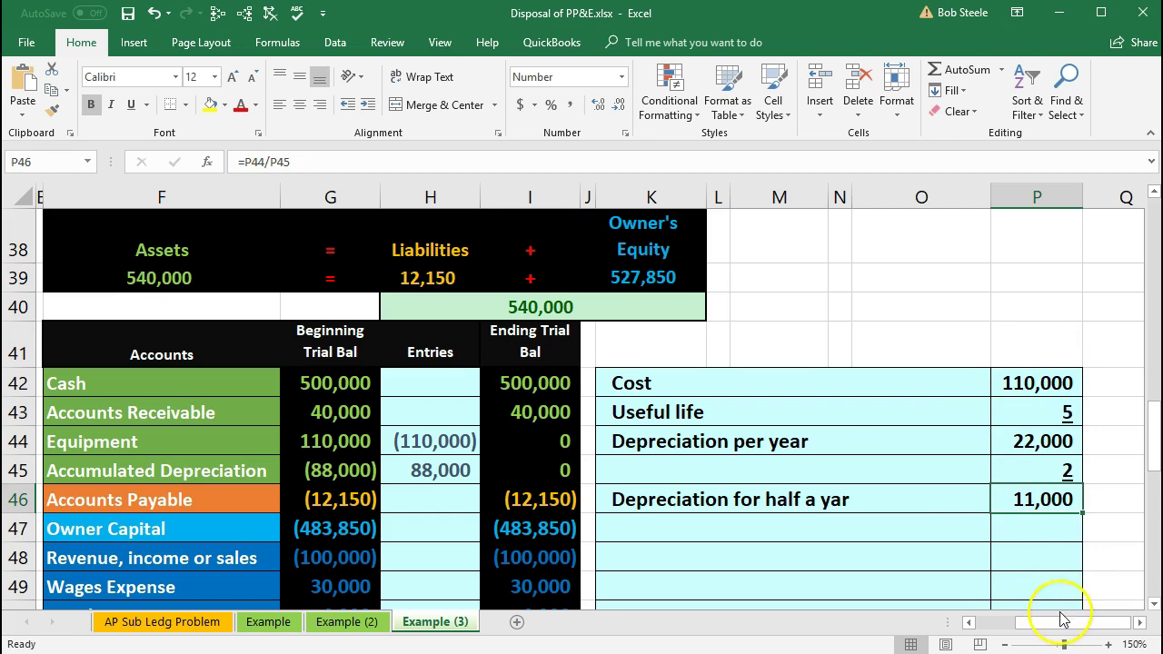
drag(1068, 629, 981, 624)
scroll(554, 519, down, 4)
scroll(554, 519, down, 2)
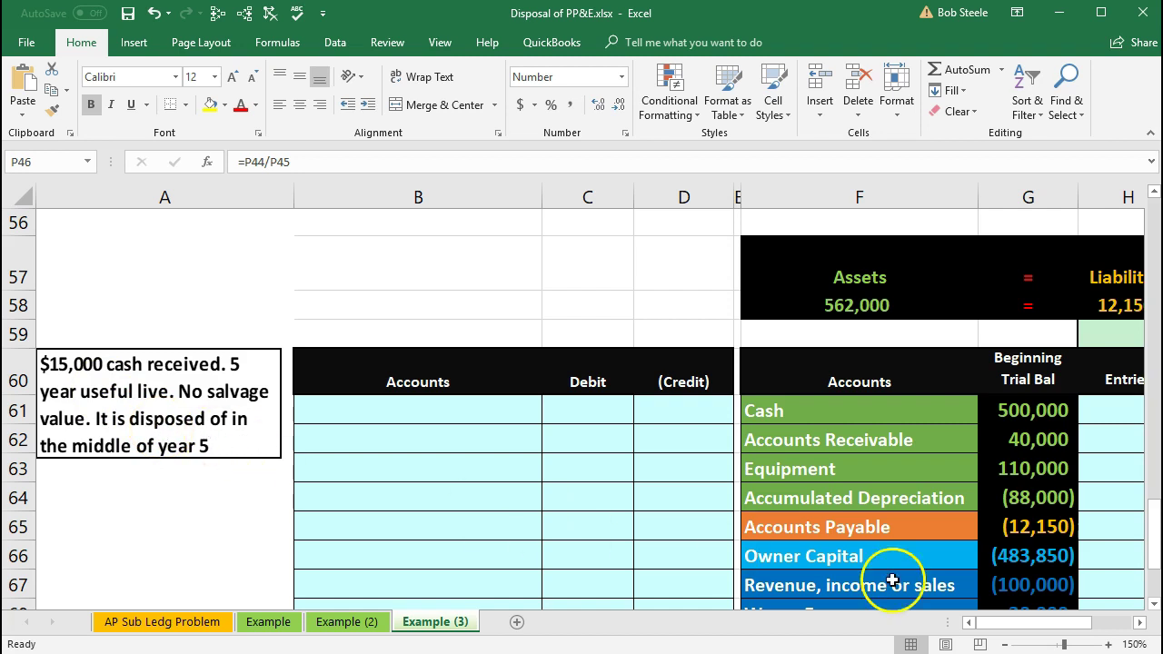
click(1142, 624)
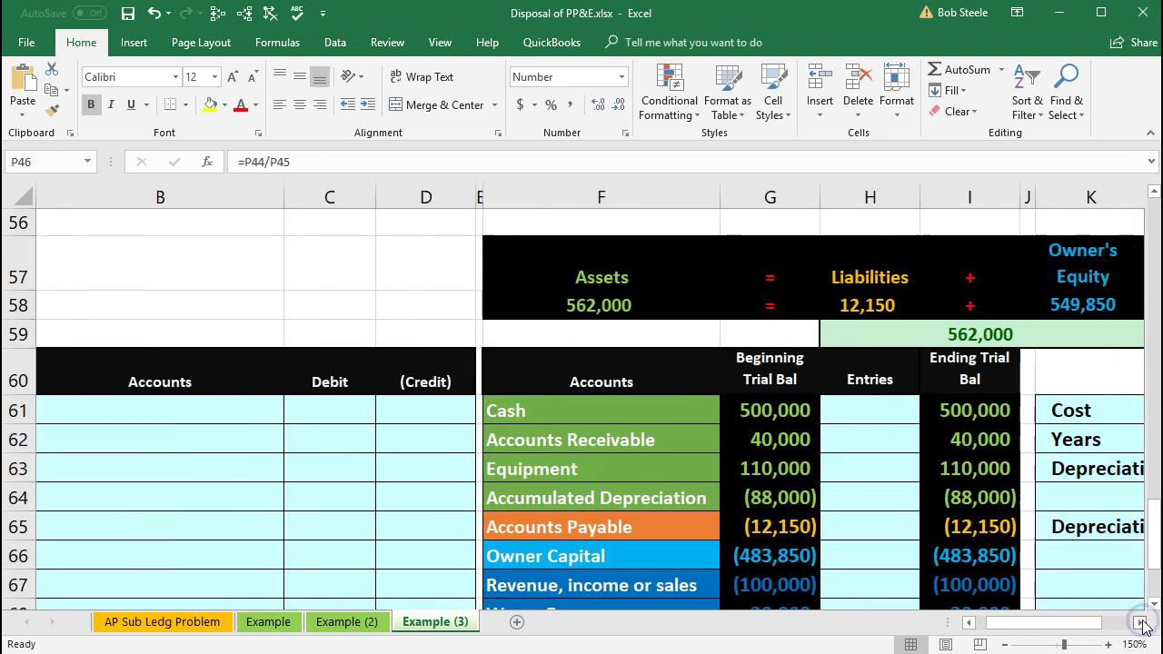
click(962, 500)
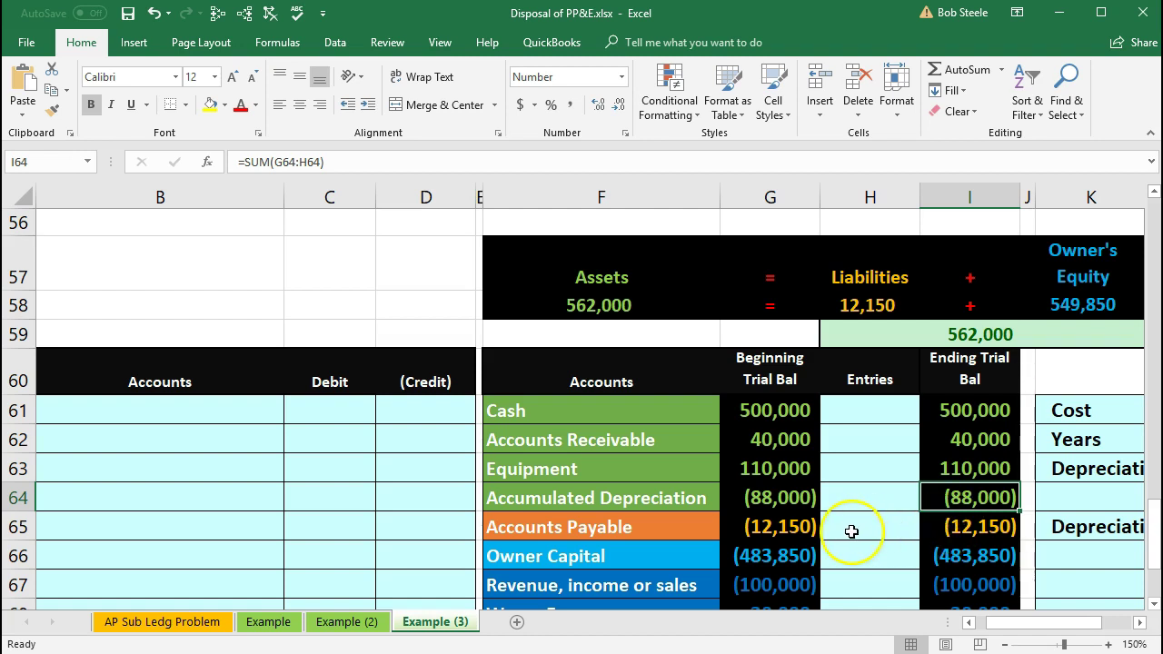
scroll(738, 550, down, 1)
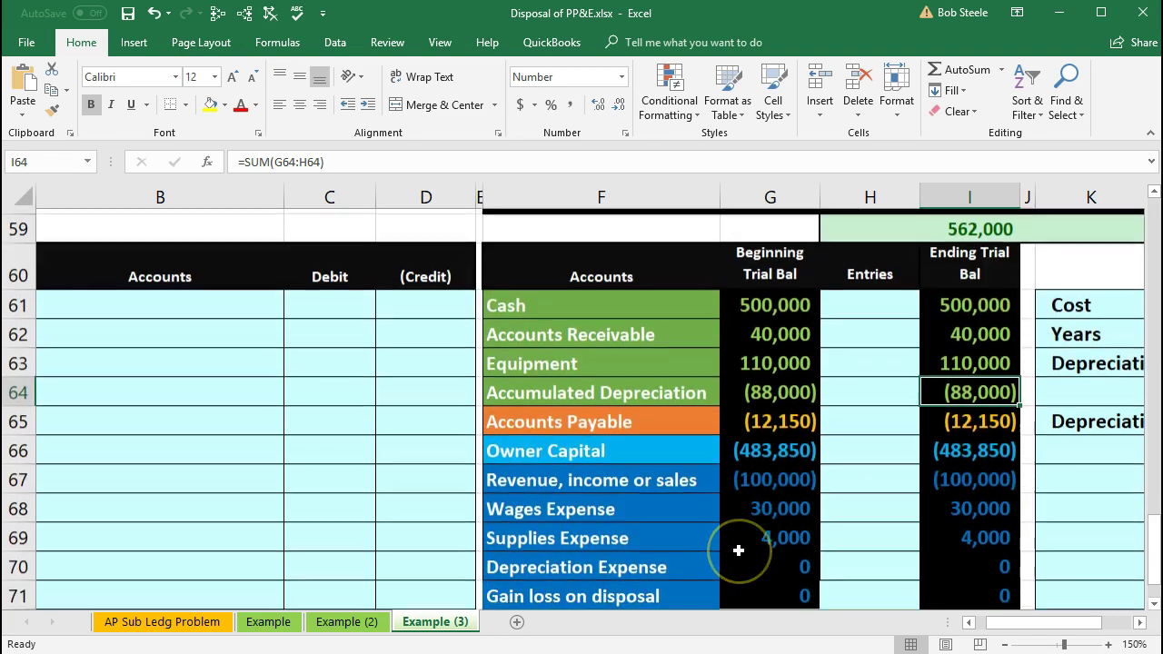
Paste the Depreciation Expense account name as a value into B61.
click(617, 565)
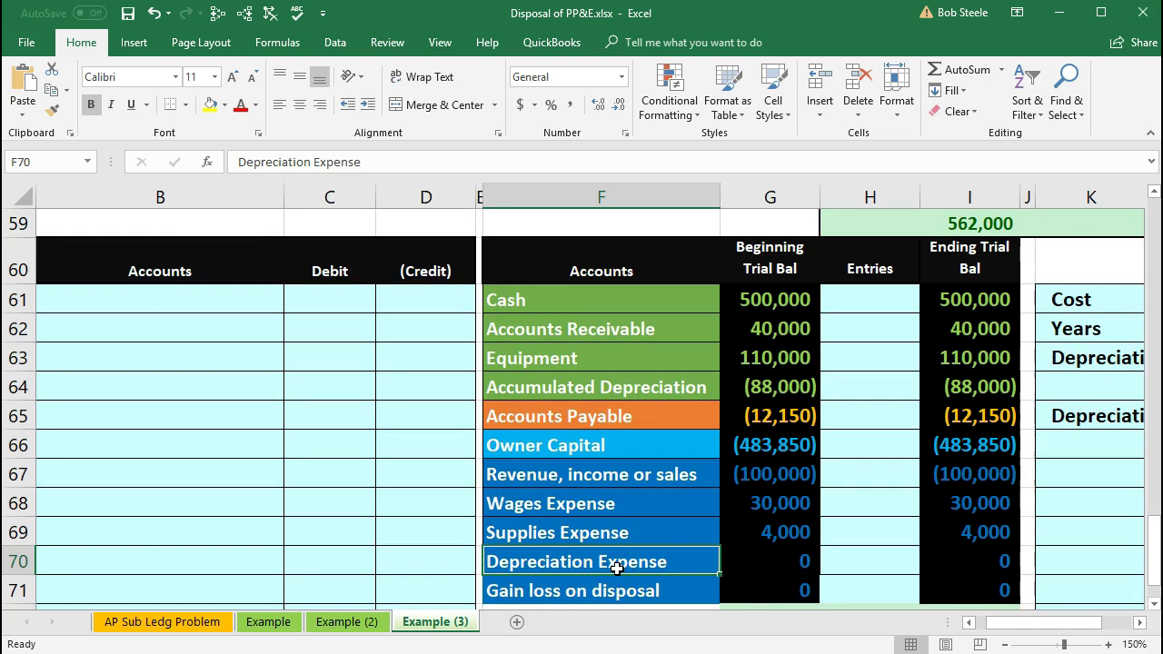
right_click(616, 565)
click(661, 192)
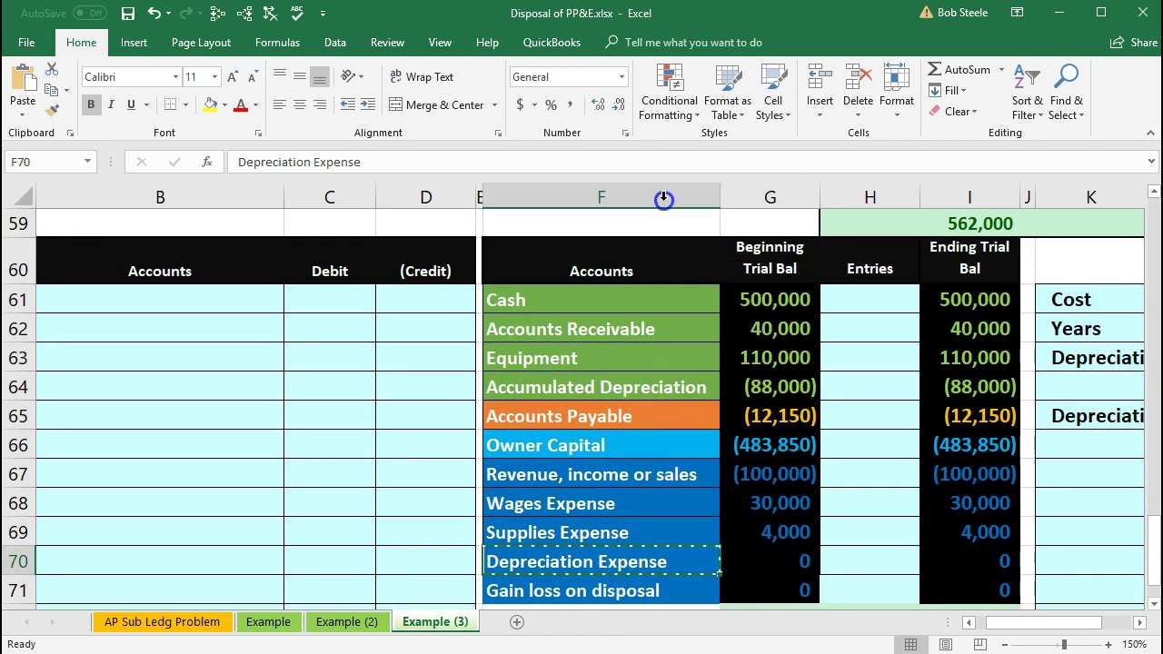
click(141, 297)
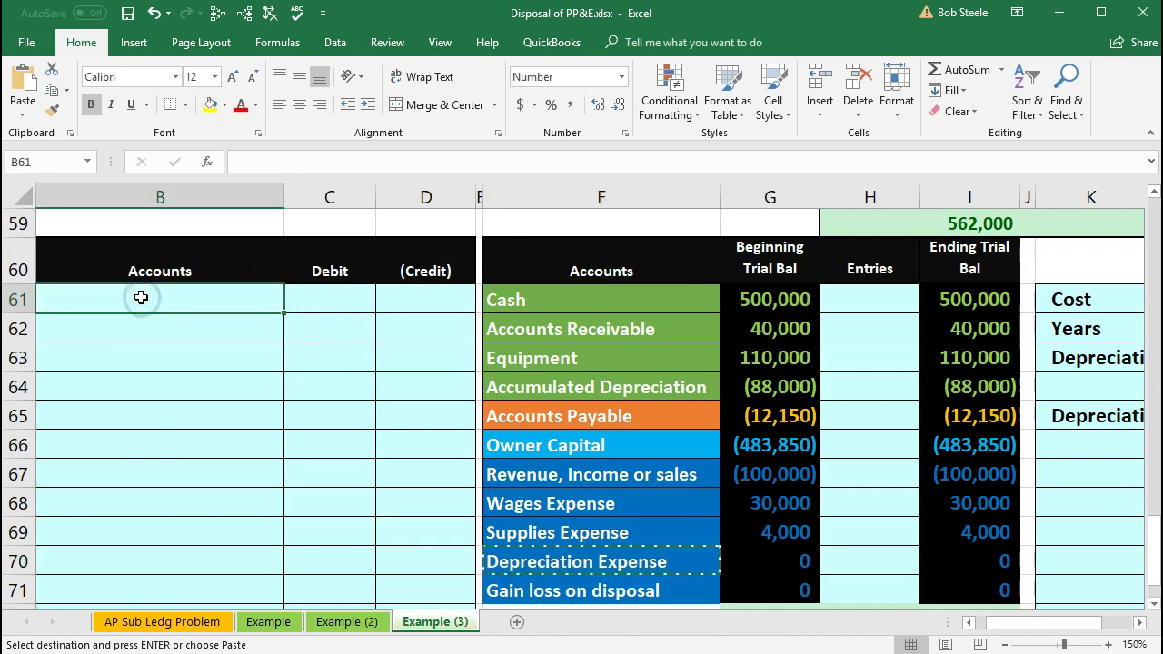
right_click(141, 297)
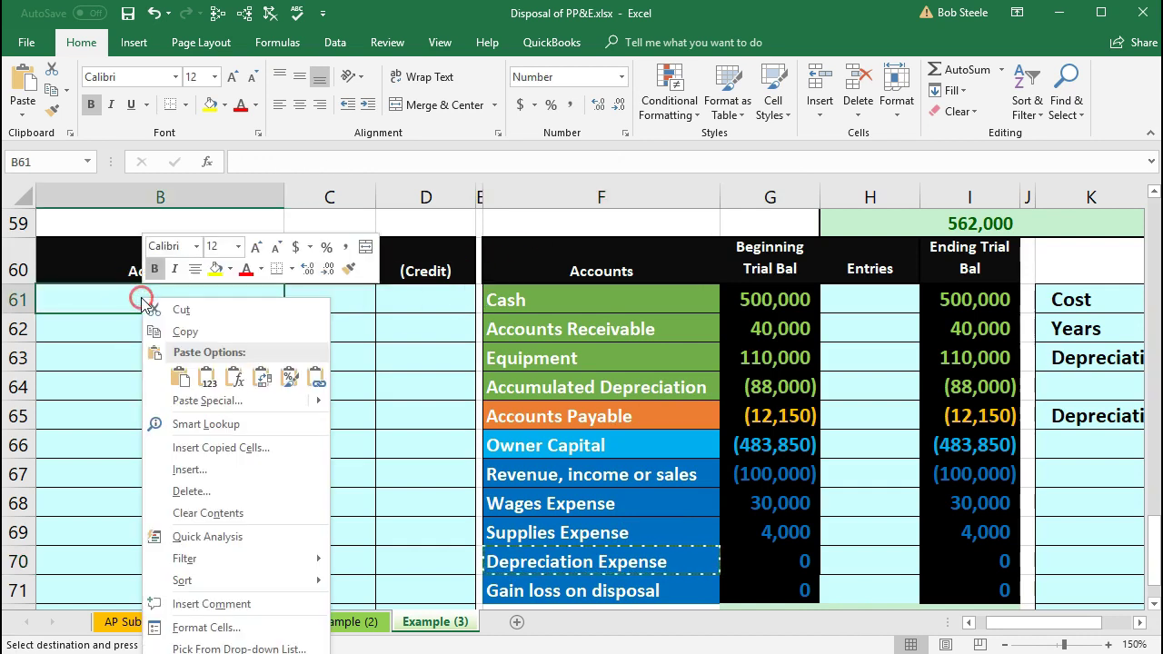
click(207, 380)
Debit 11,000 in C61 and enter the matching credit =-C61 in D62.
click(324, 294)
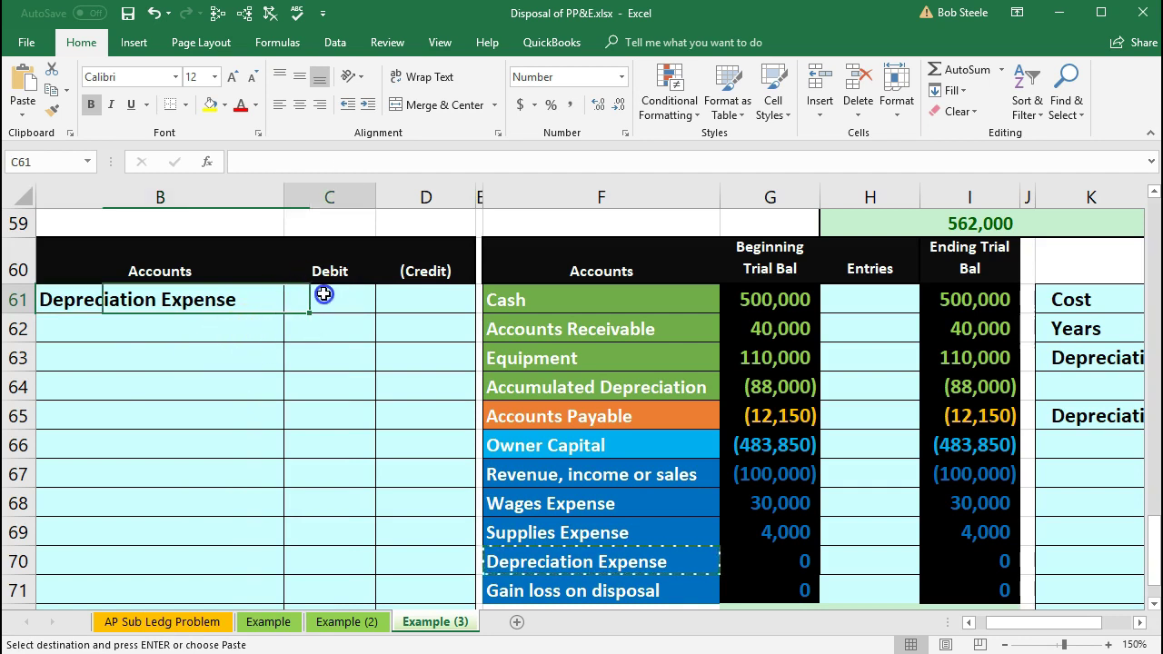
text(11,00)
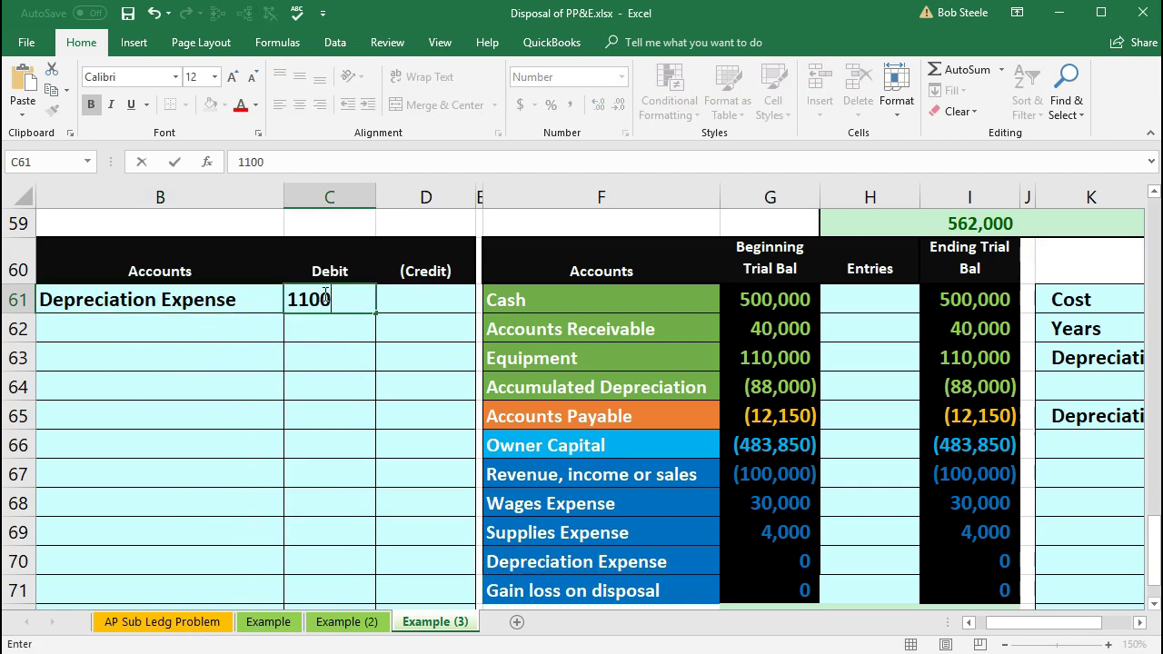
text(0)
key(Return)
key(Right)
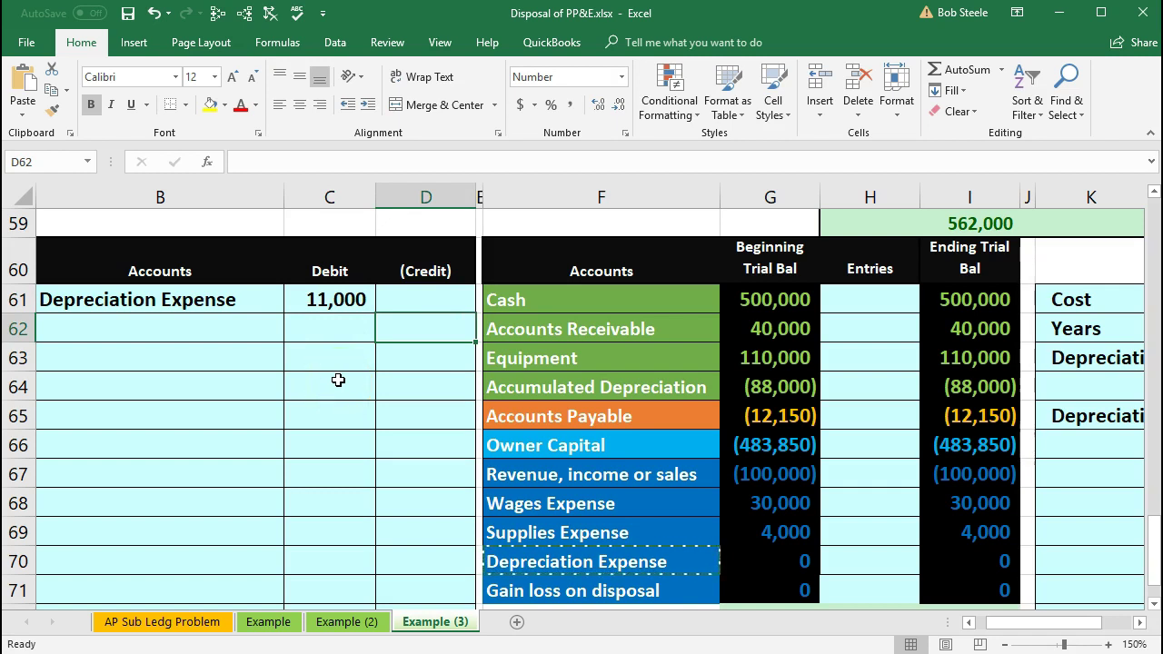
text(-)
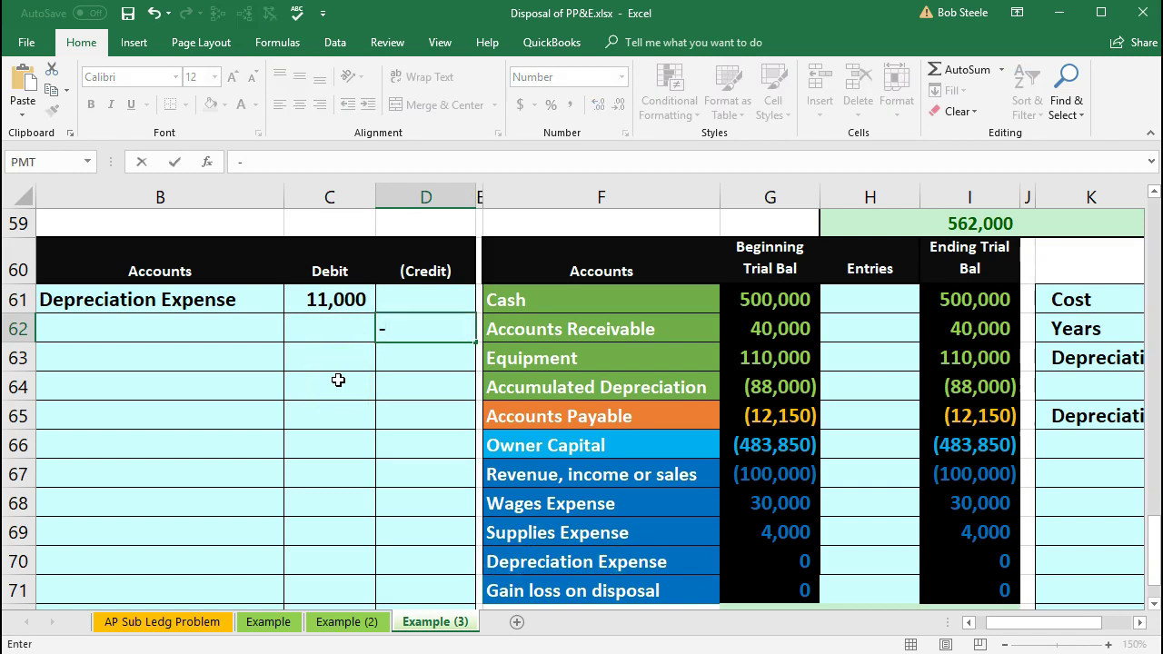
click(337, 300)
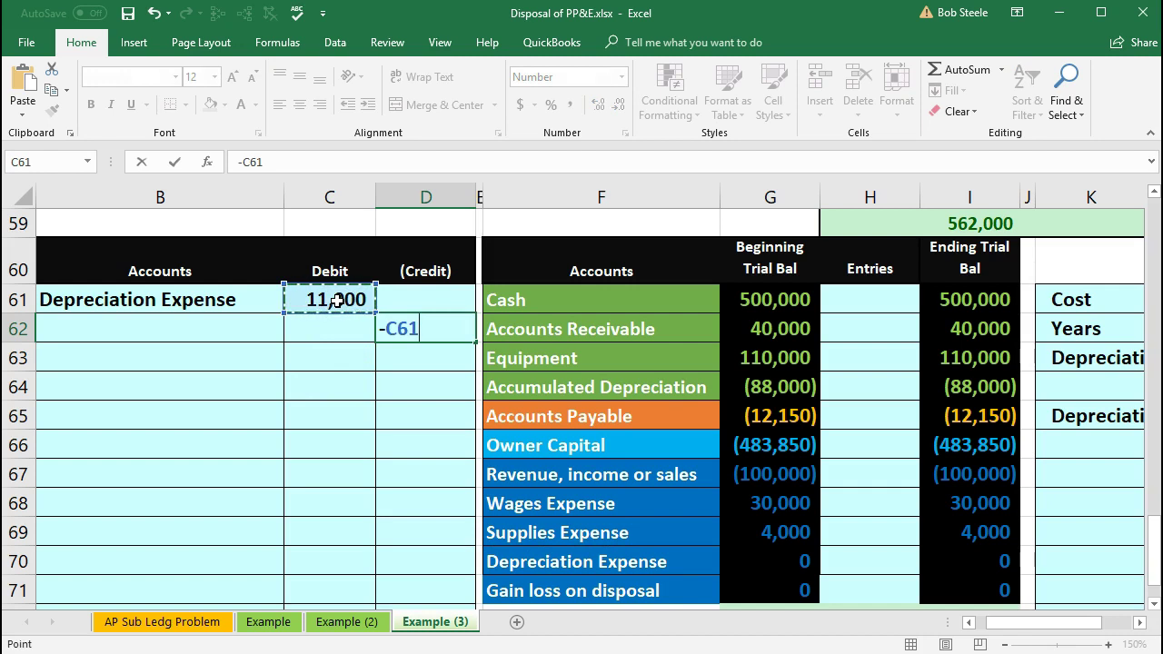
key(Return)
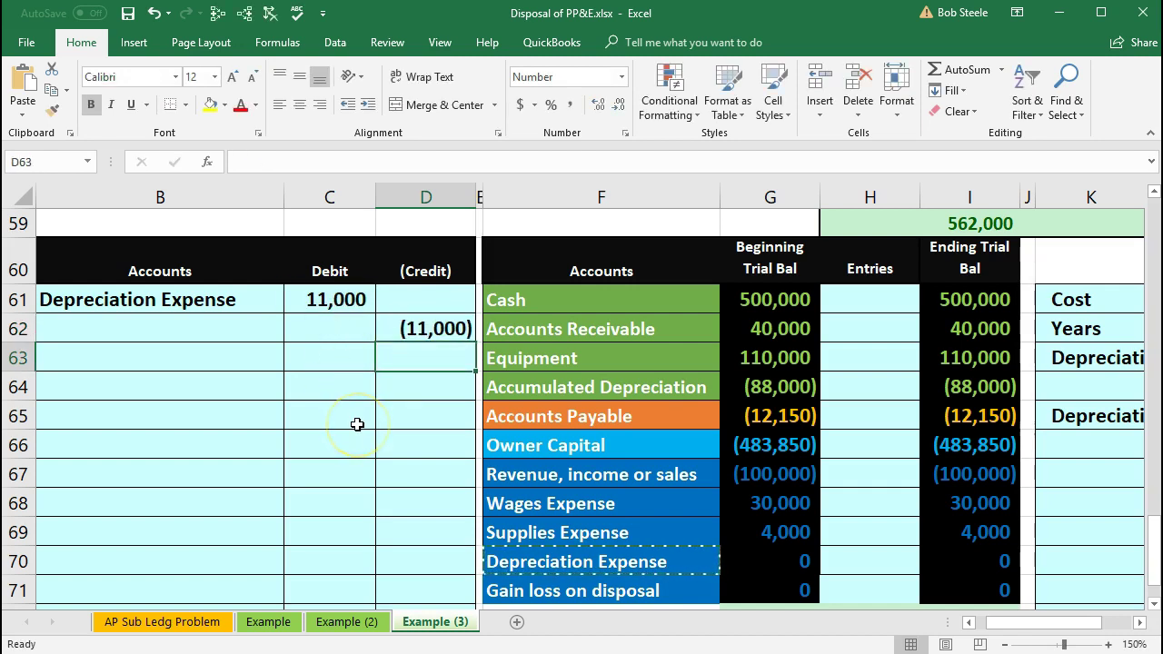
Paste Accumulated Depreciation as a value into B62 and indent it as the credit account.
click(536, 387)
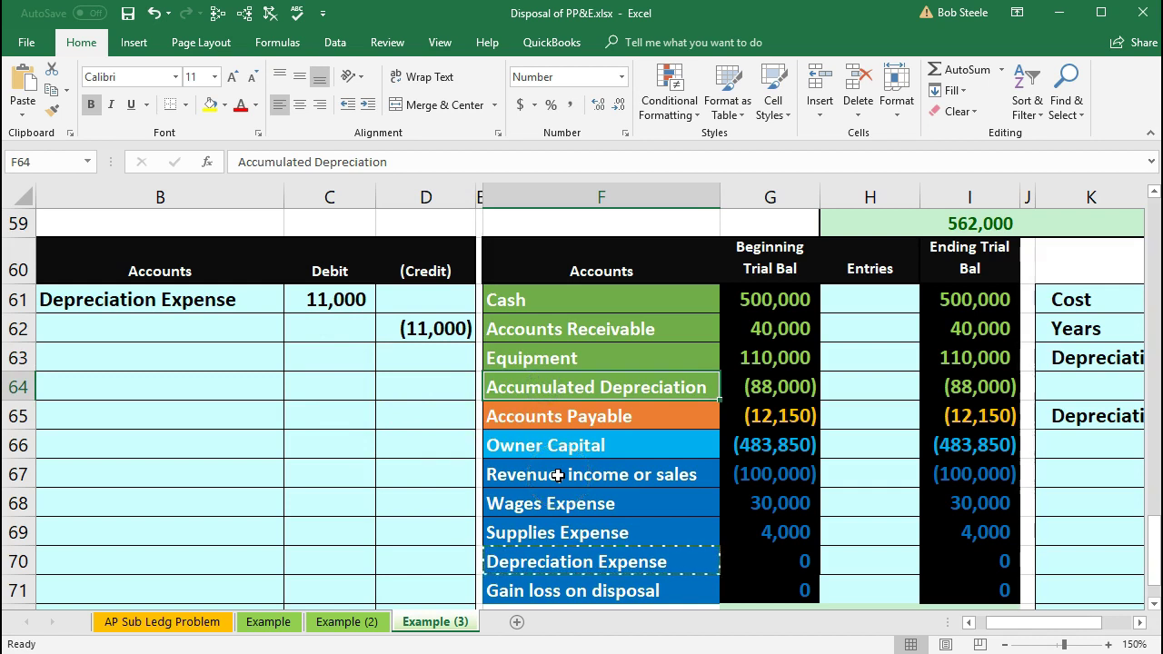
right_click(603, 391)
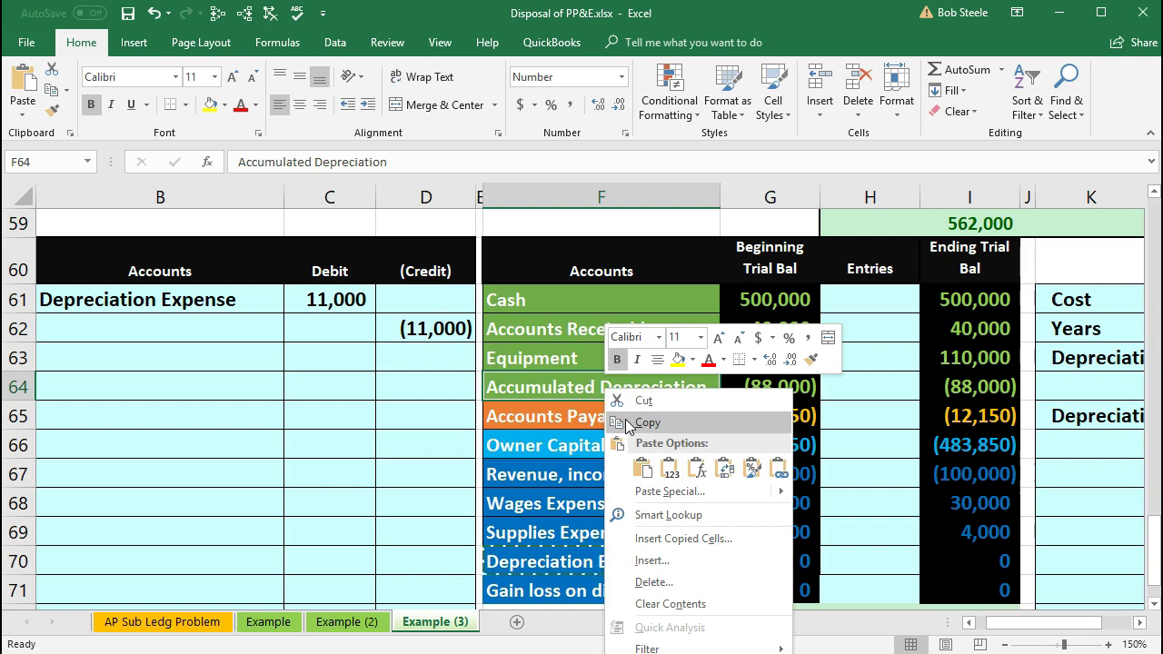
click(627, 423)
click(210, 330)
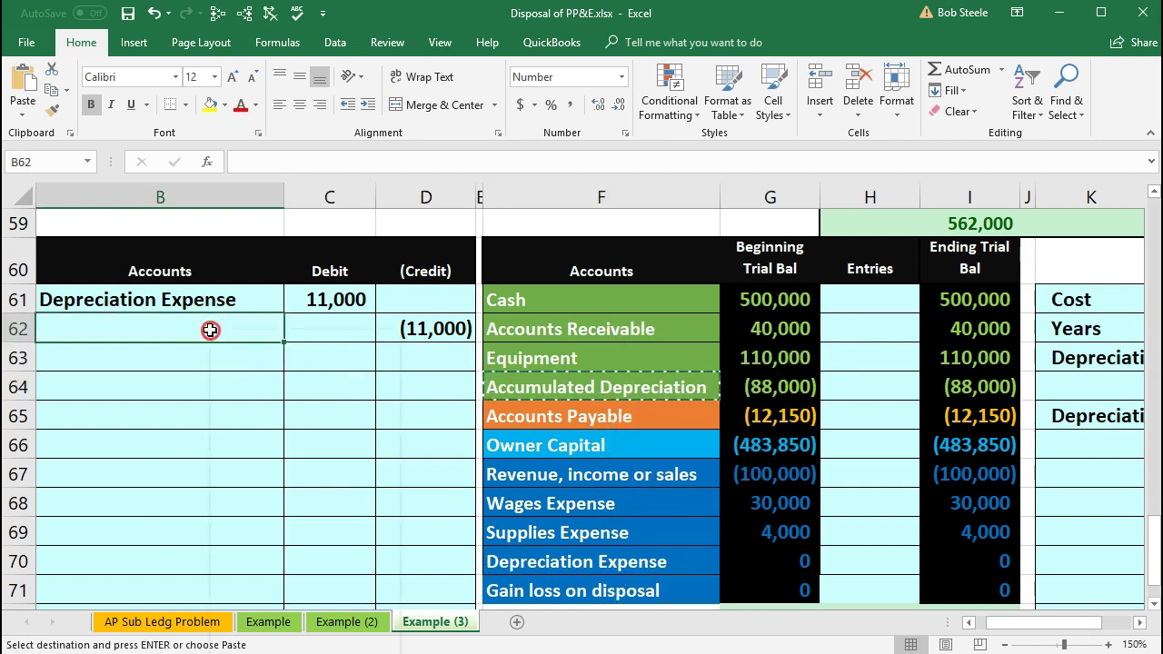
right_click(210, 330)
click(275, 410)
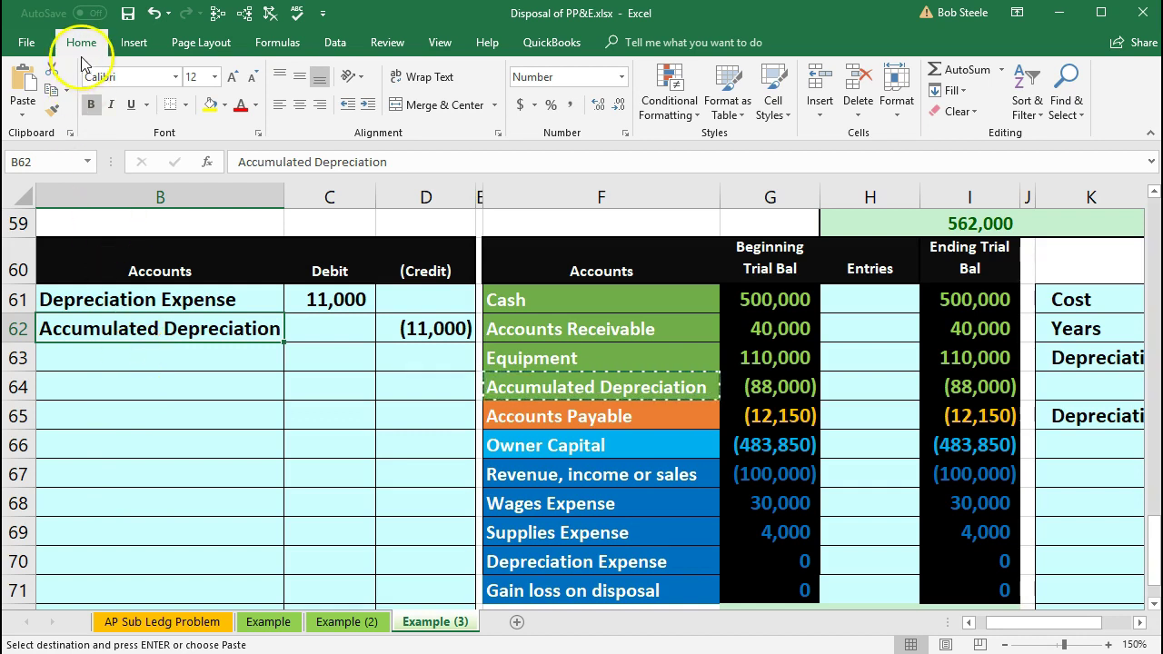
click(367, 105)
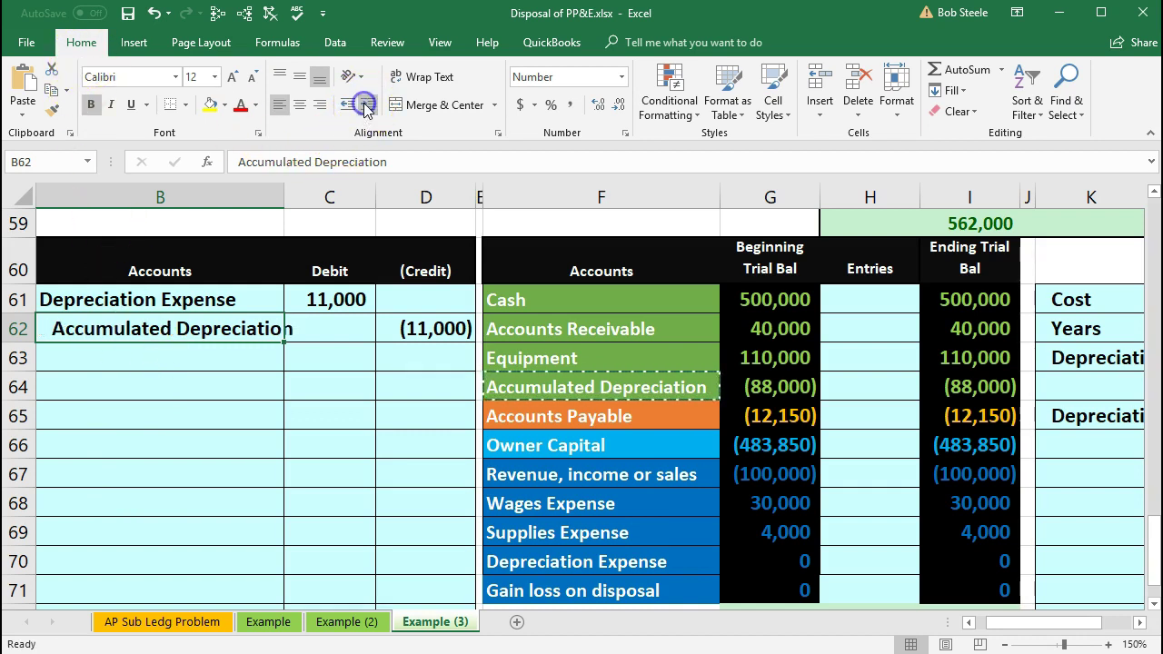
Highlight the Depreciation Expense journal line and its trial balance row for comparison.
click(297, 443)
drag(236, 301, 325, 309)
drag(569, 555, 742, 565)
Post the 11,000 debit to Depreciation Expense's Entries cell H70 as =C61.
click(857, 562)
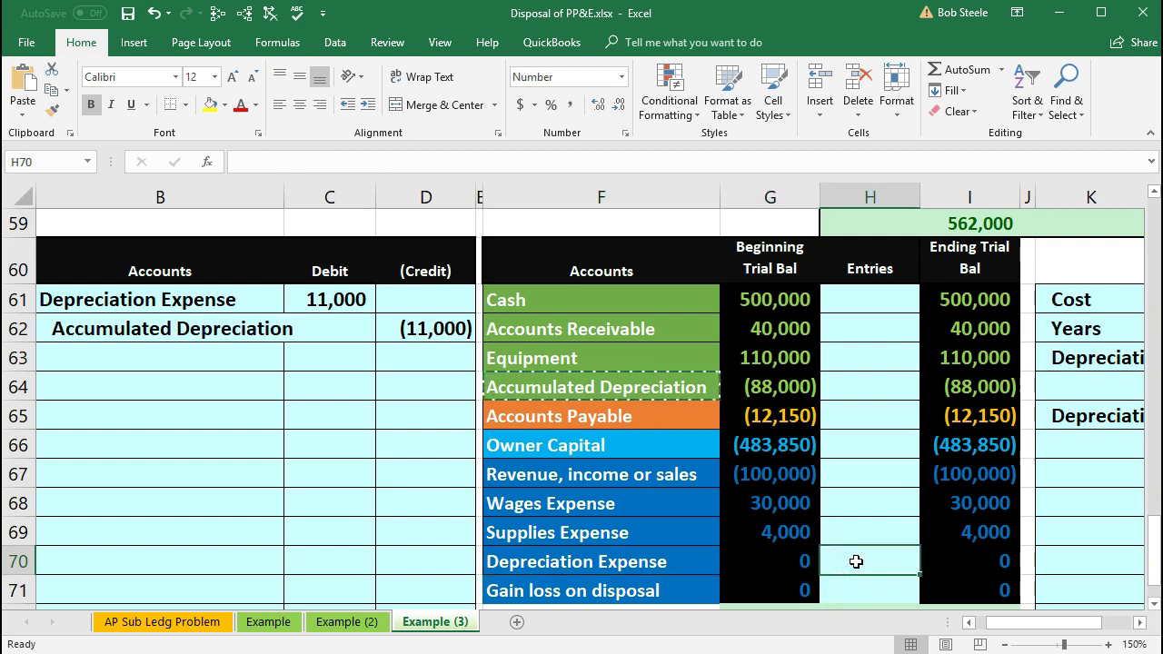
text(=)
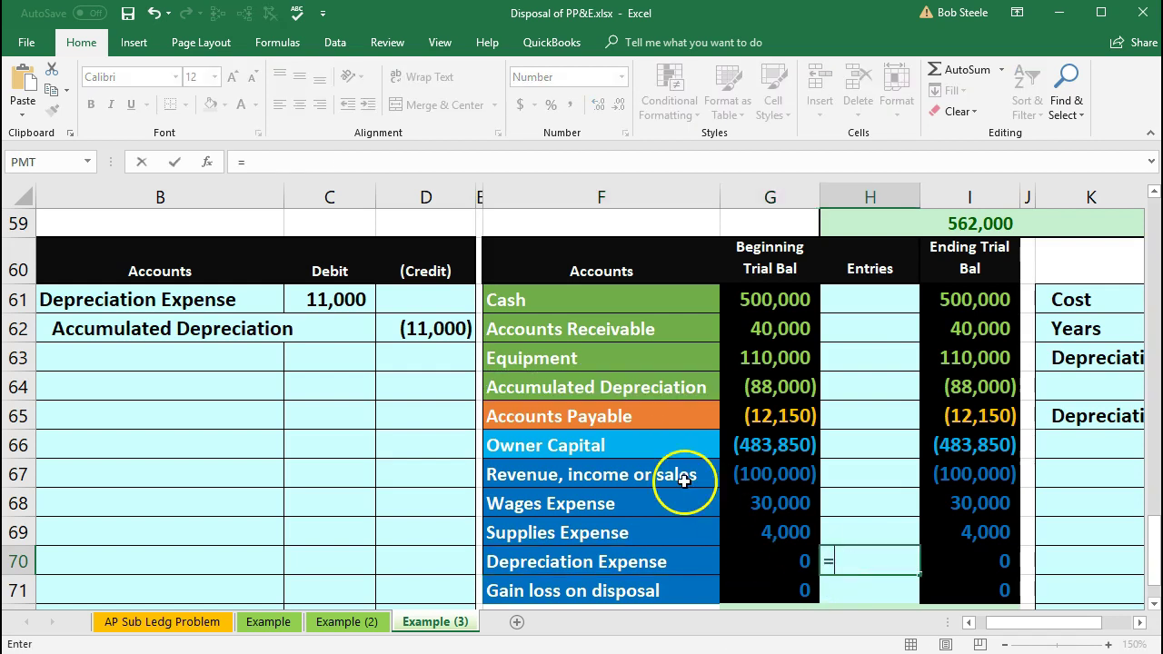
click(339, 299)
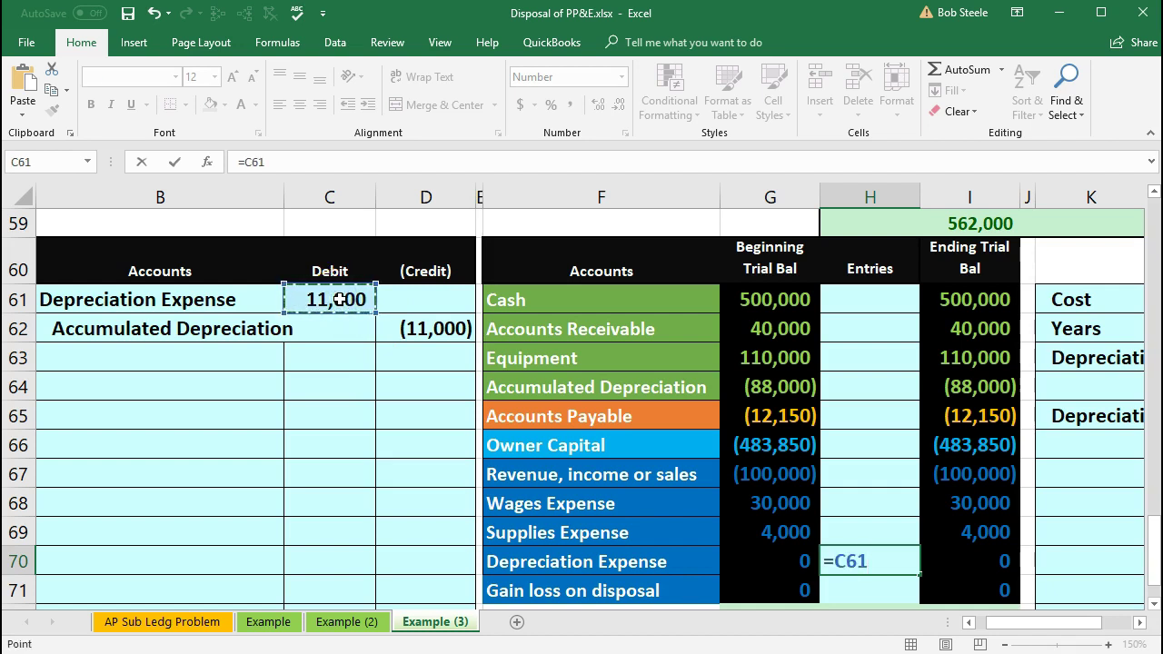
key(Return)
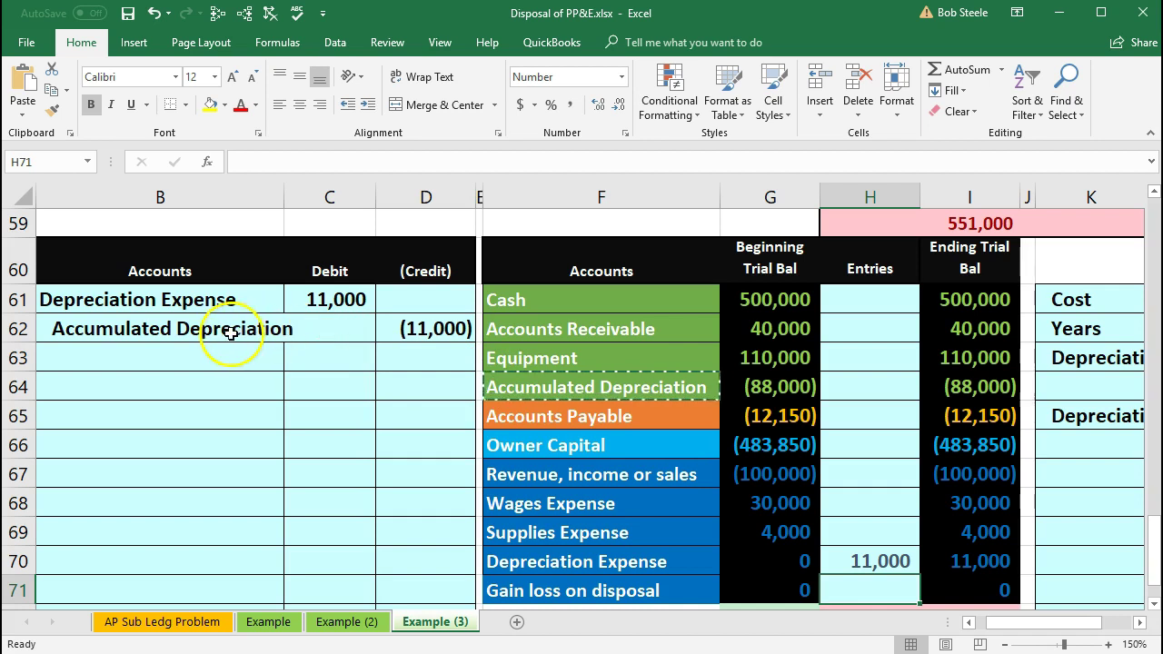
Post the (11,000) credit to Accumulated Depreciation in H64 as =D62 and check its ending balance.
drag(232, 331, 366, 330)
drag(525, 387, 742, 391)
click(870, 382)
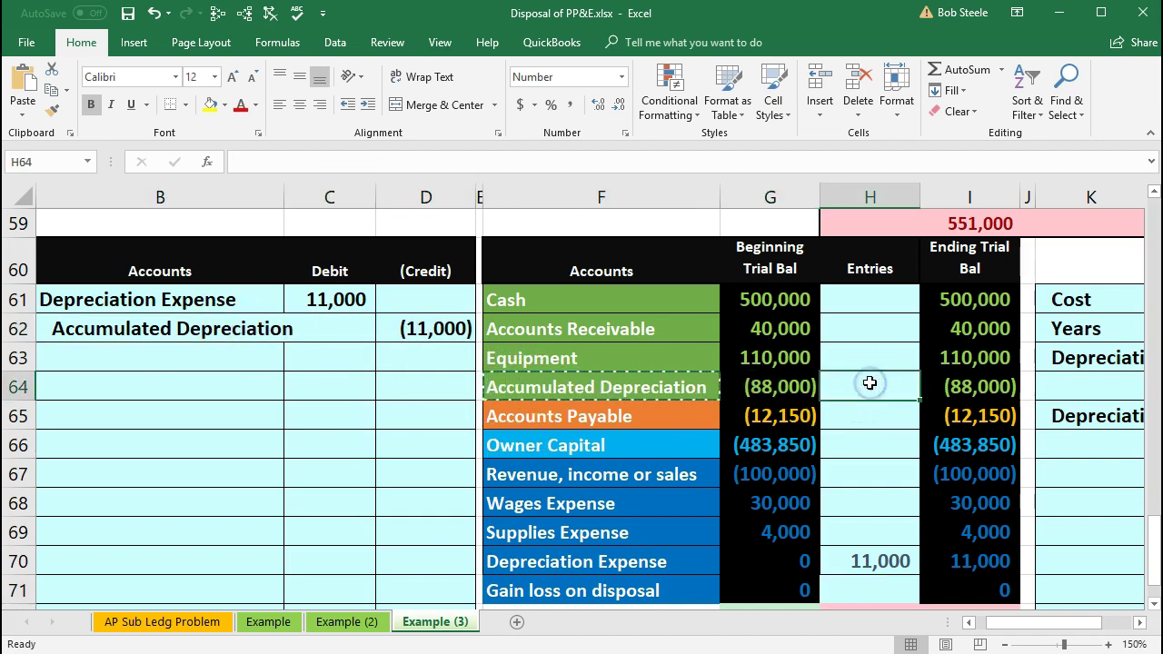
text(=)
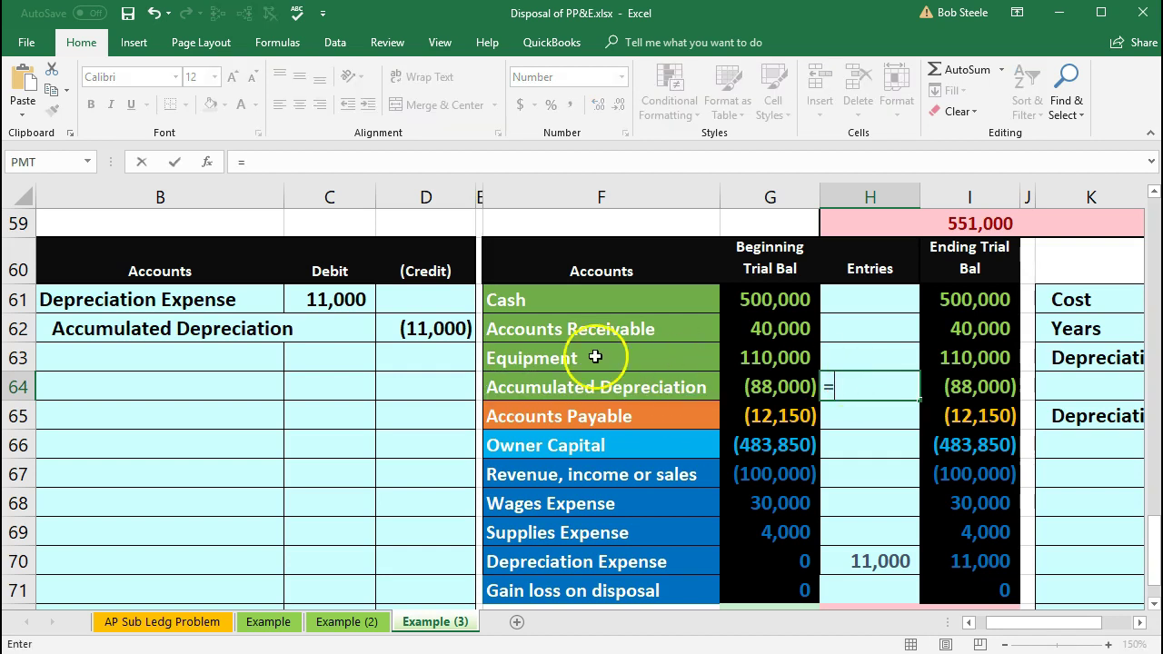
click(453, 333)
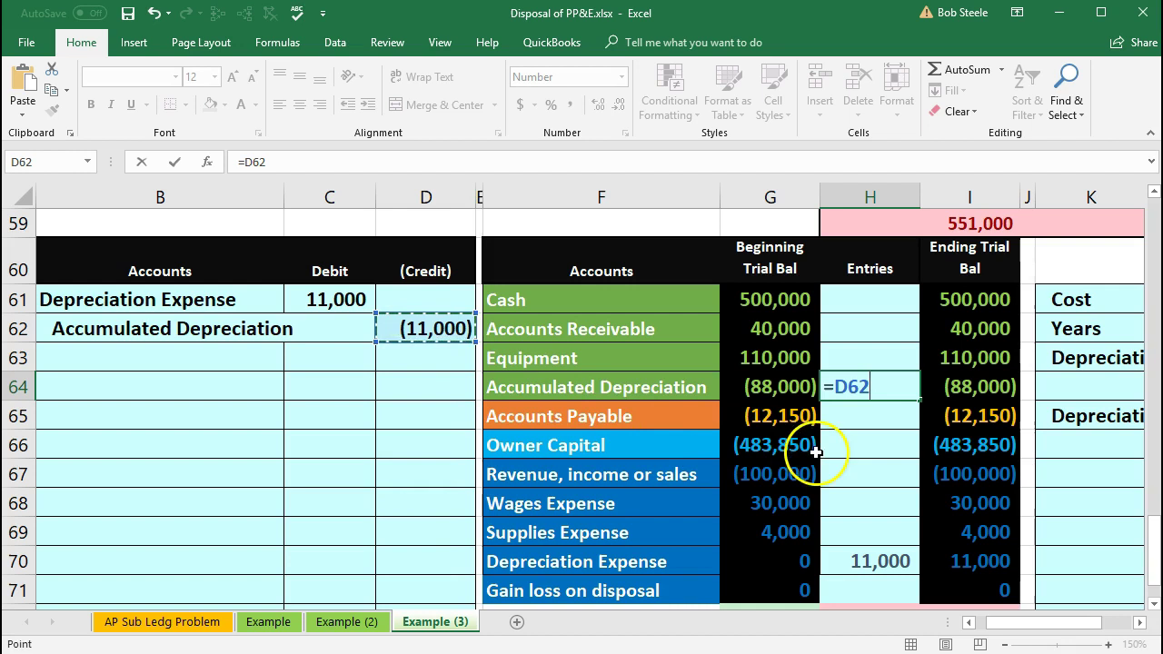
key(Return)
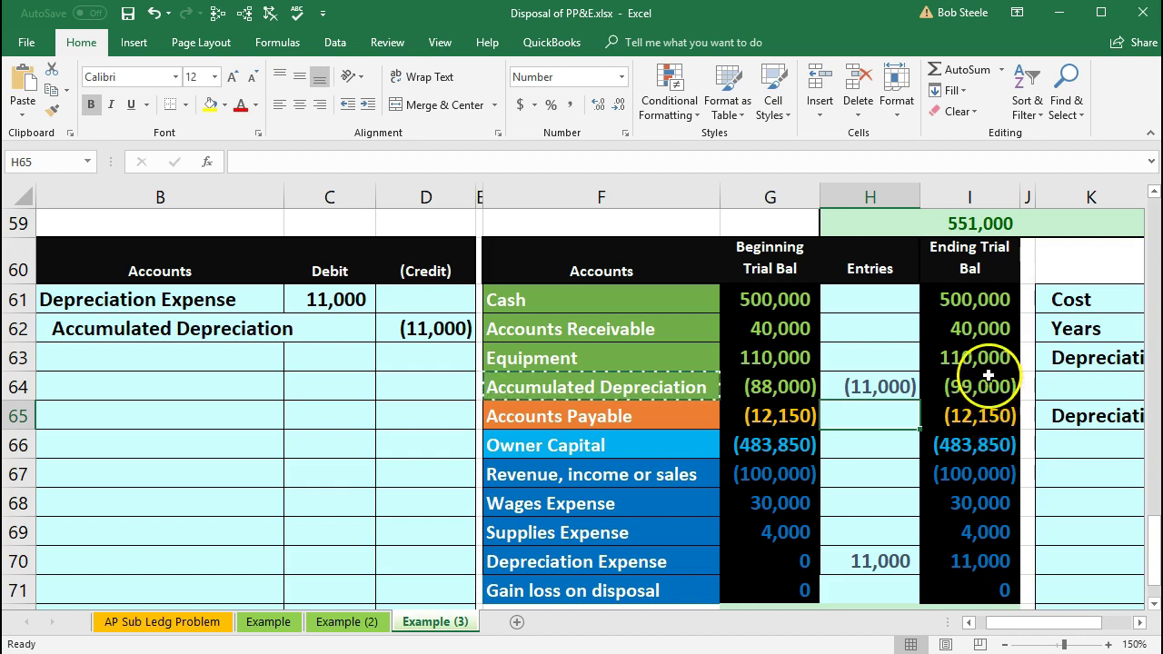
click(989, 368)
drag(989, 368, 992, 386)
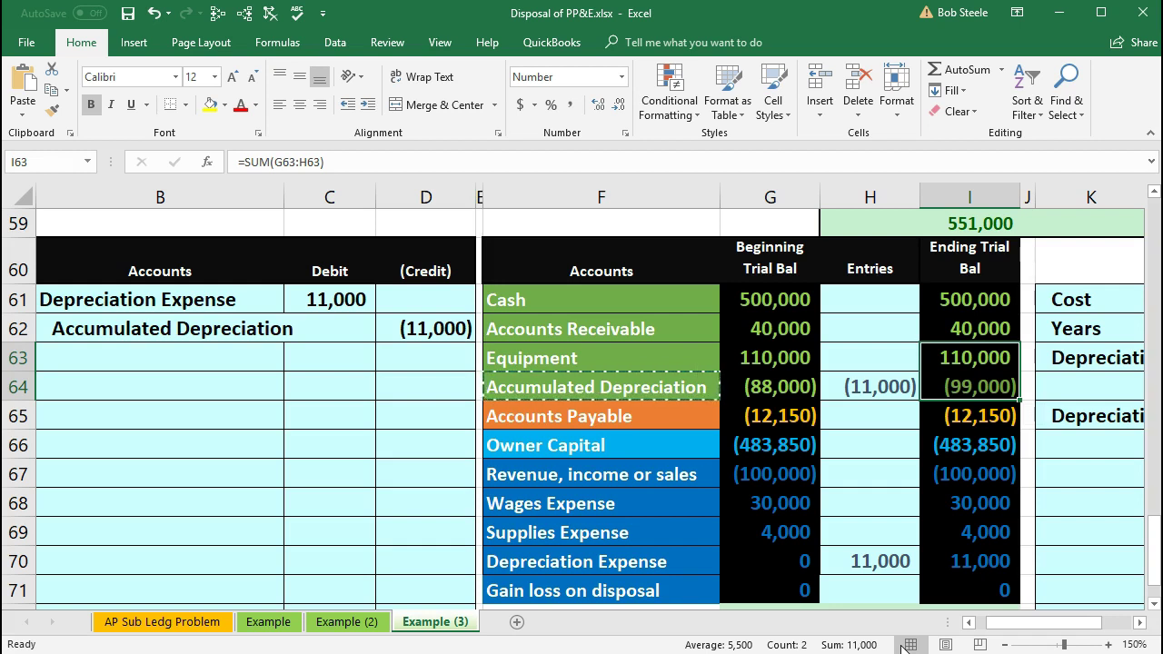
Paste Cash as a value into B64 and debit it 15,000 in C64.
click(736, 301)
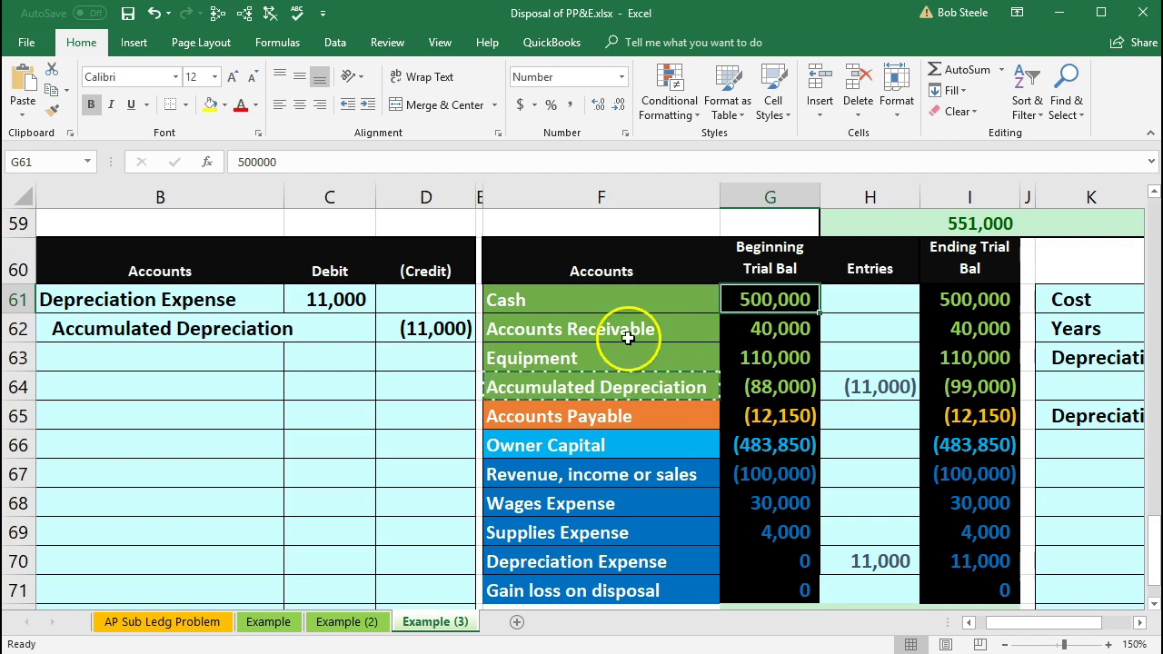
click(552, 296)
right_click(552, 296)
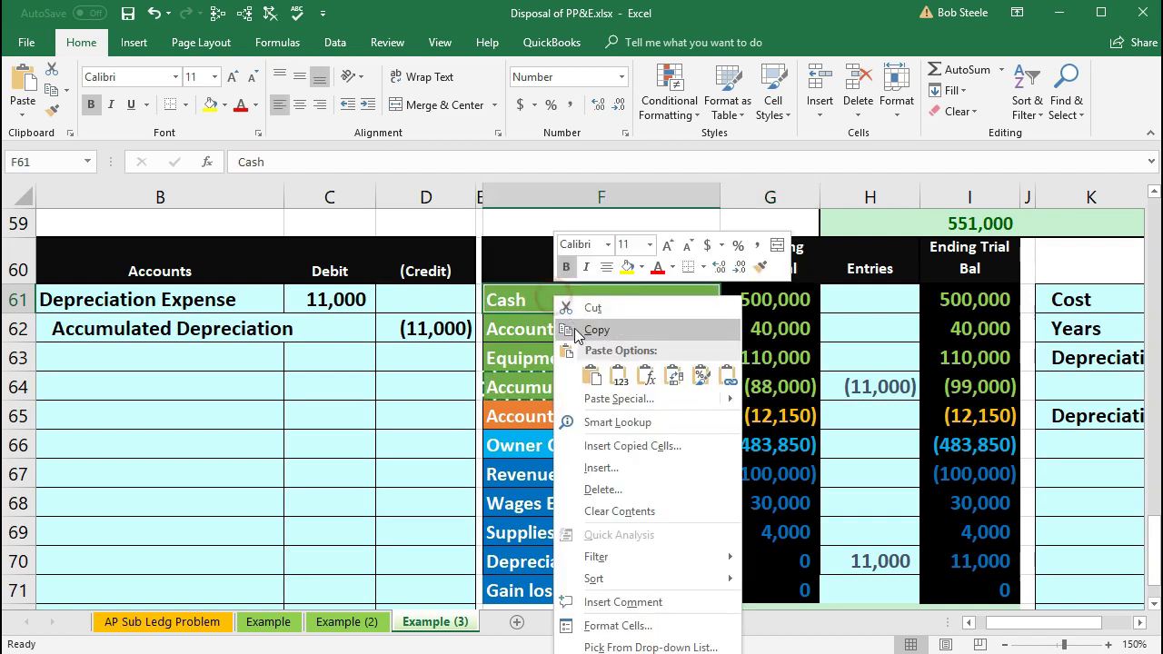
click(575, 329)
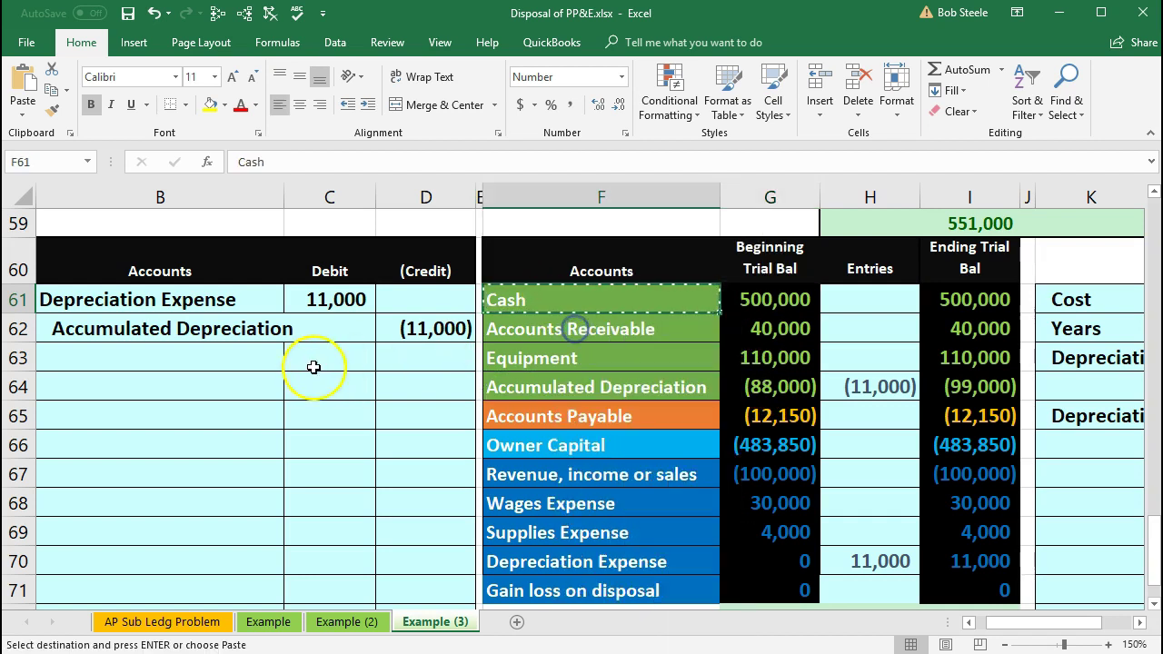
click(191, 385)
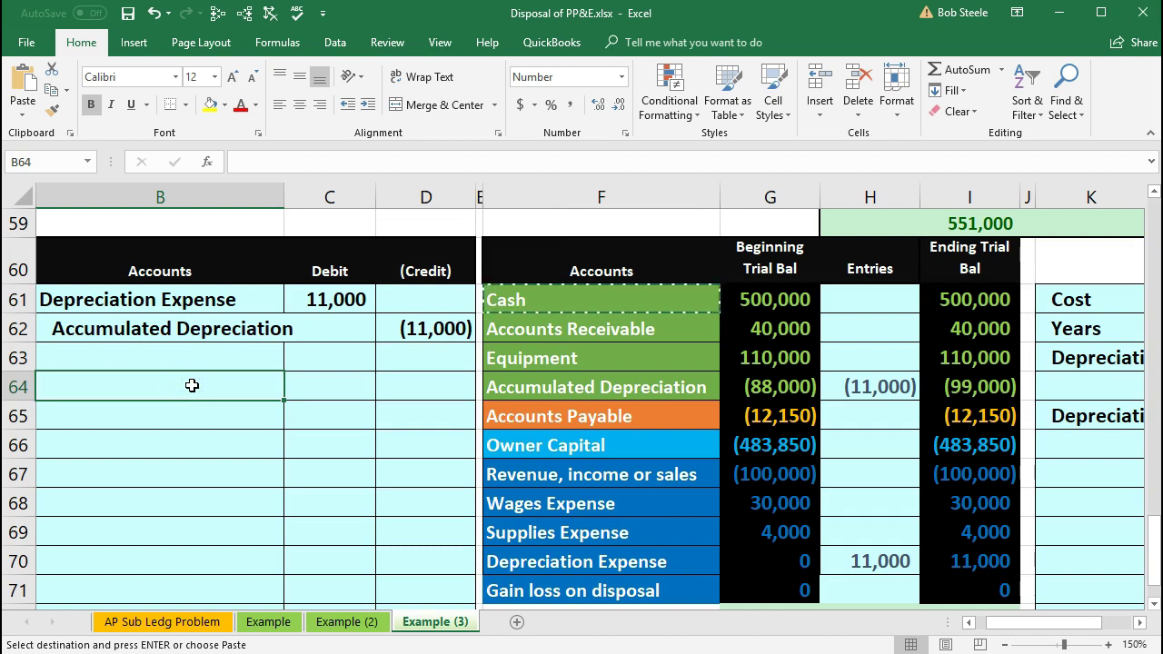
right_click(192, 386)
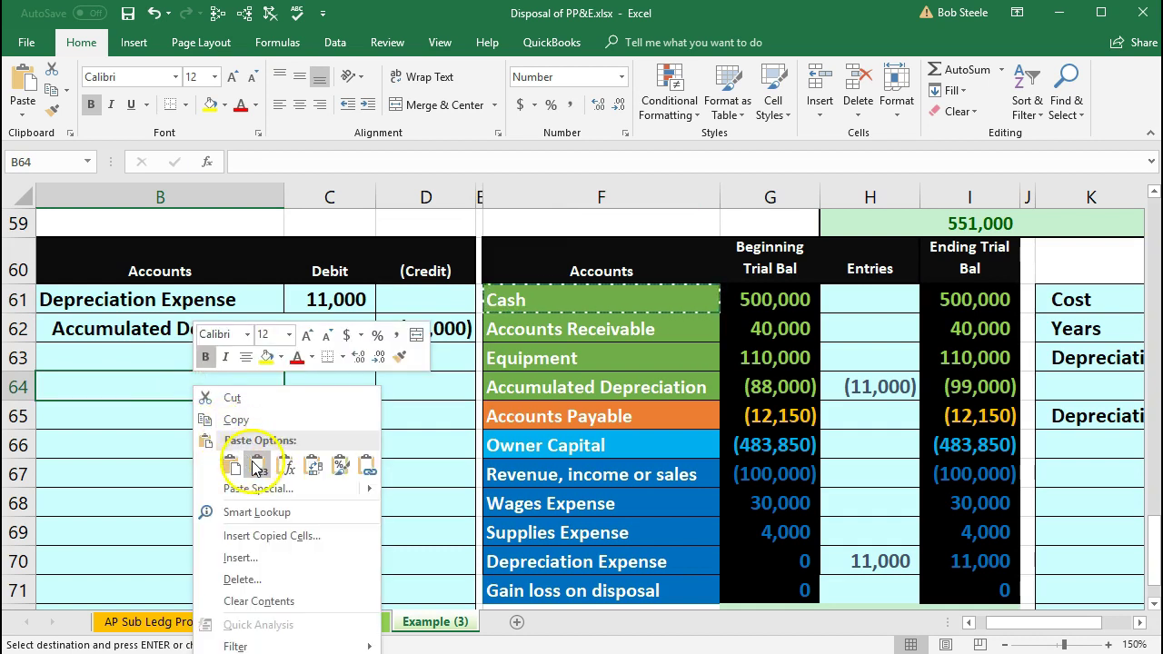
click(258, 466)
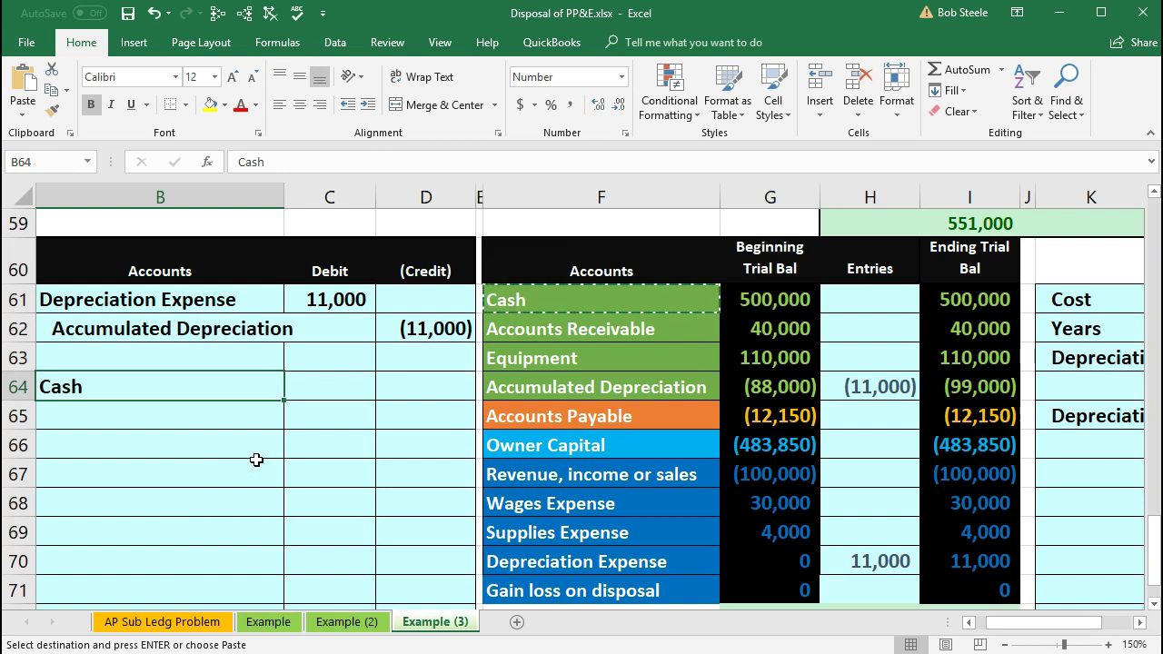
click(316, 385)
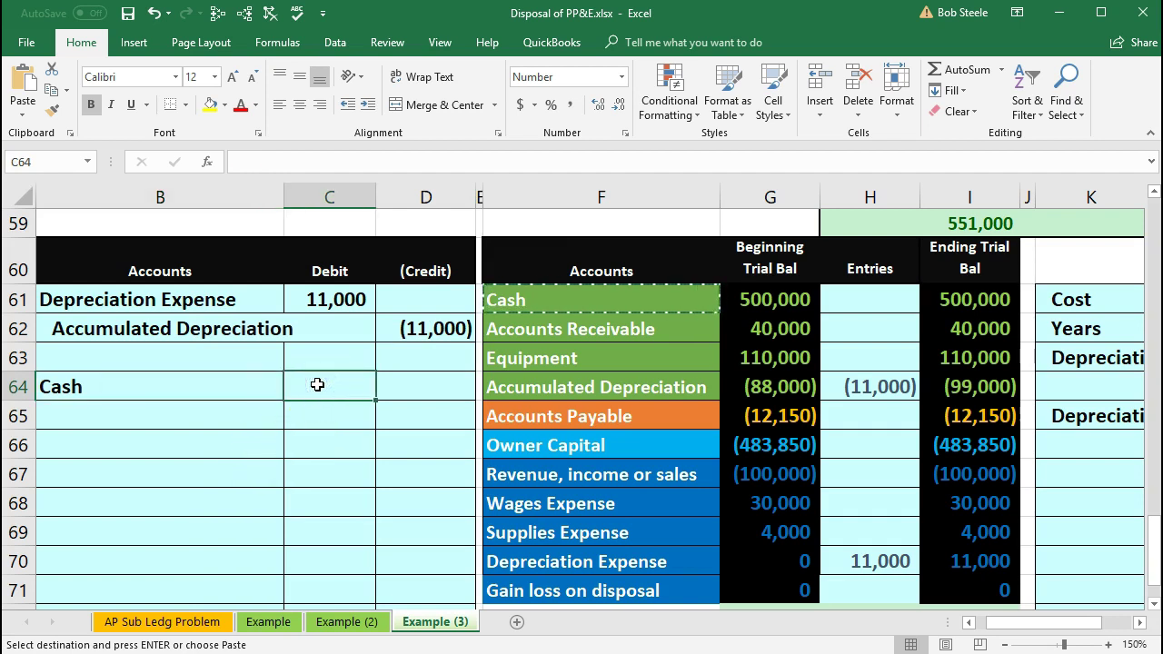
text(15000)
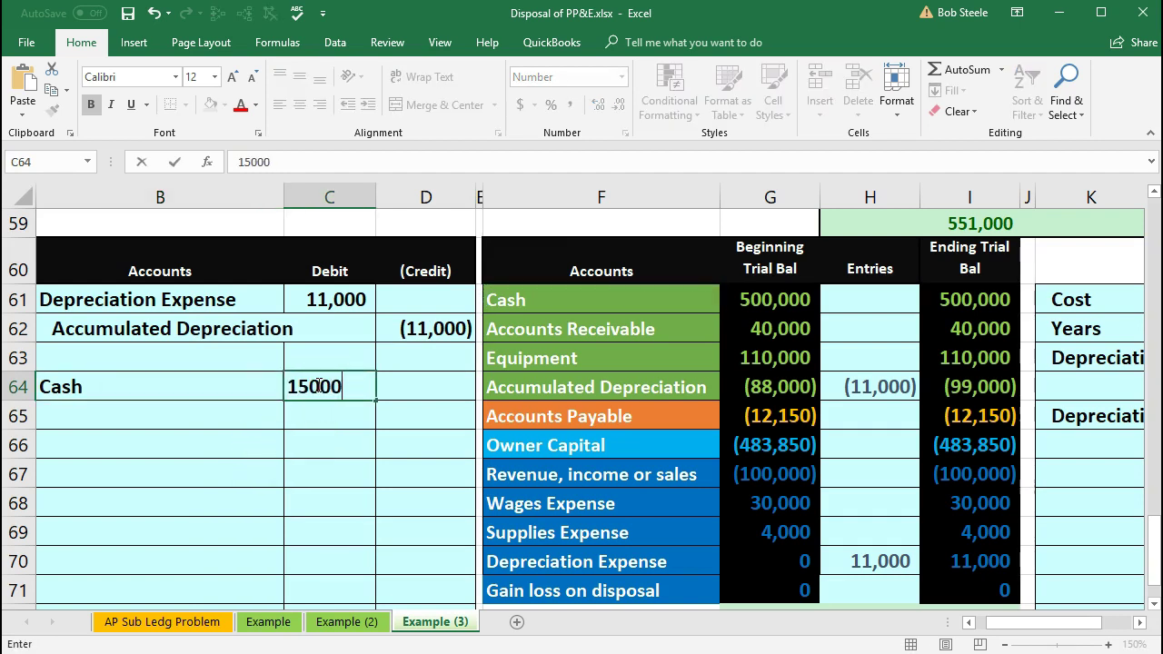
key(Return)
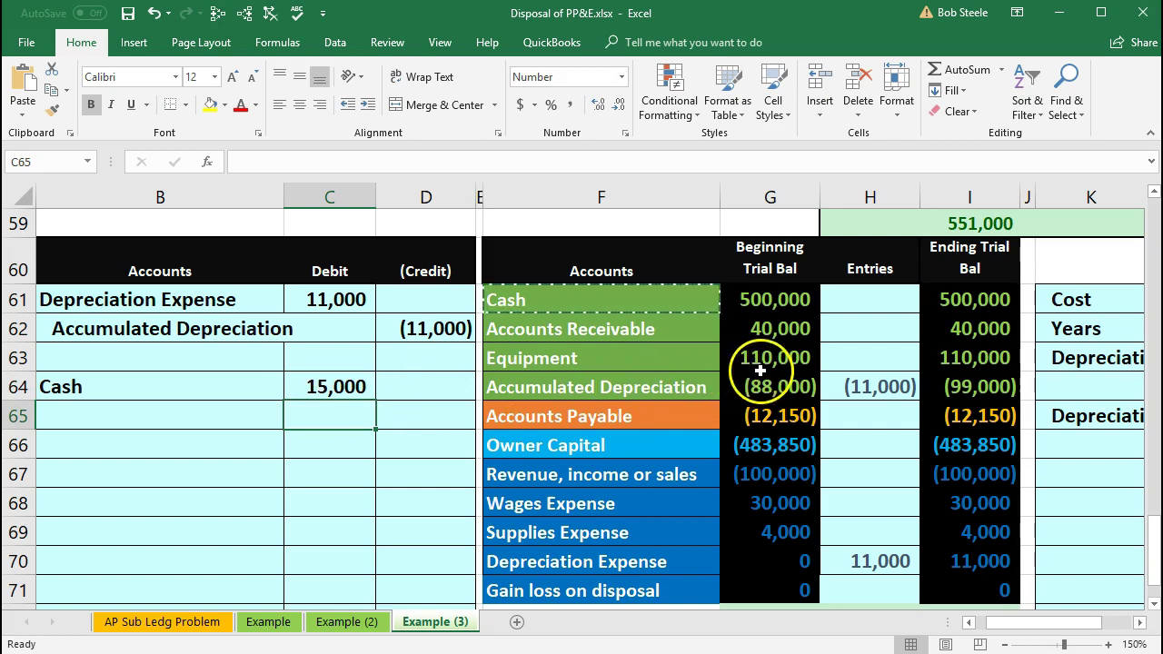
Review the Equipment, Gain loss on disposal and (99,000) Accumulated Depreciation balances.
click(960, 361)
click(958, 386)
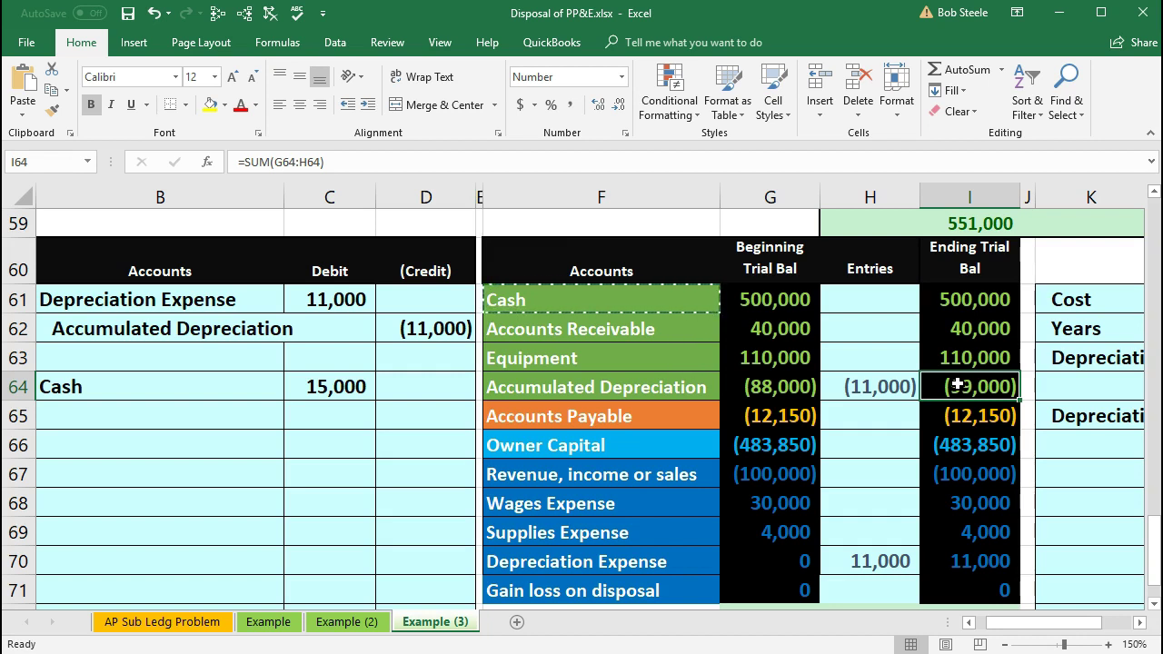
click(981, 589)
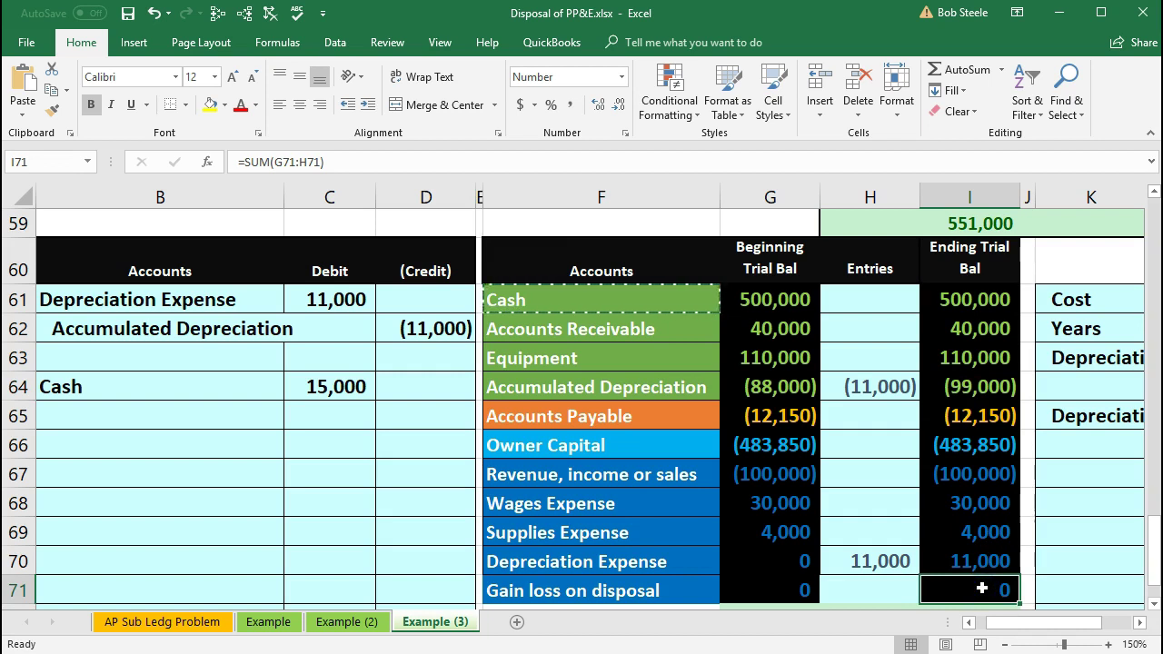
click(641, 391)
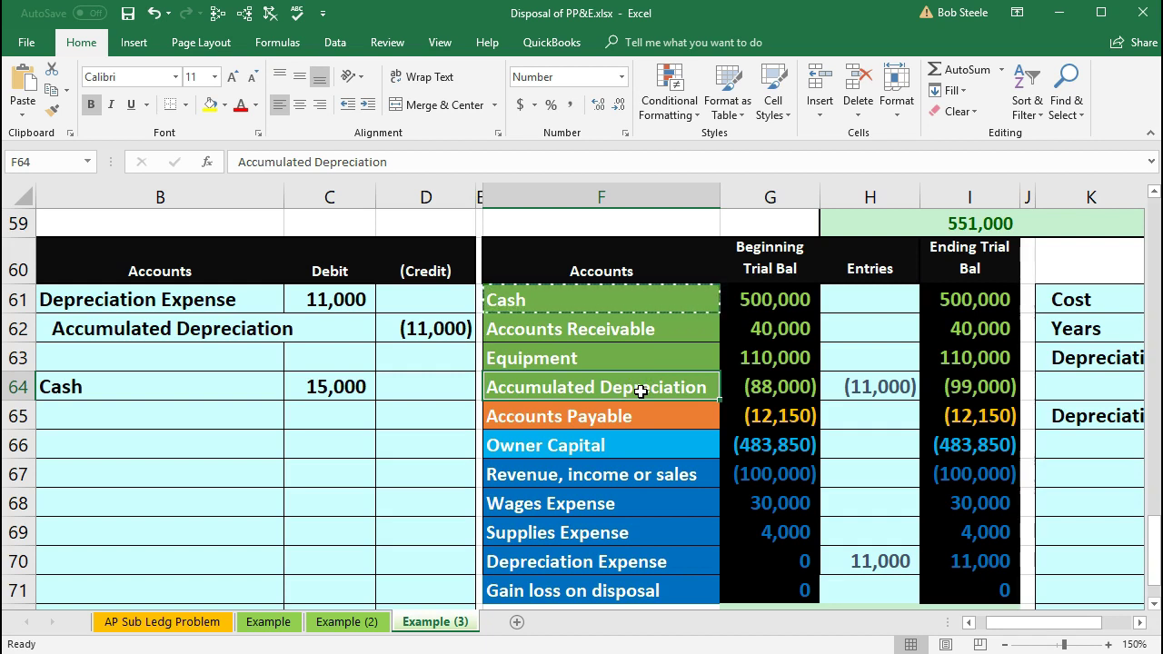
click(967, 389)
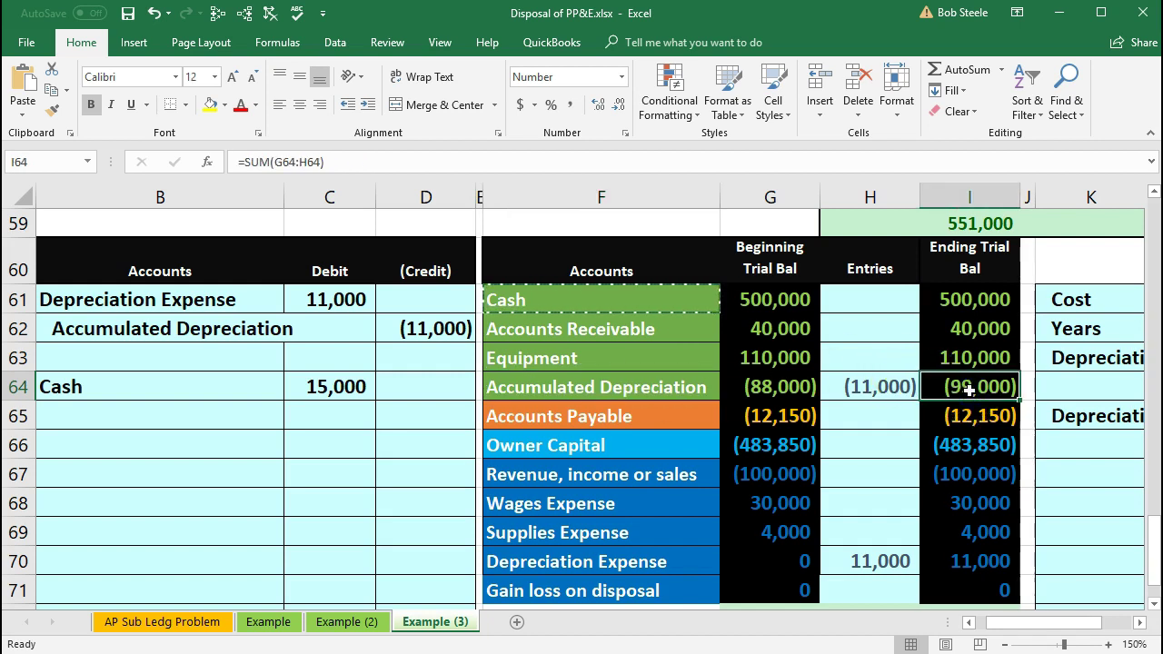
Paste Accumulated Depreciation as a value into B65 and debit it 99,000 in C65.
right_click(632, 380)
click(661, 416)
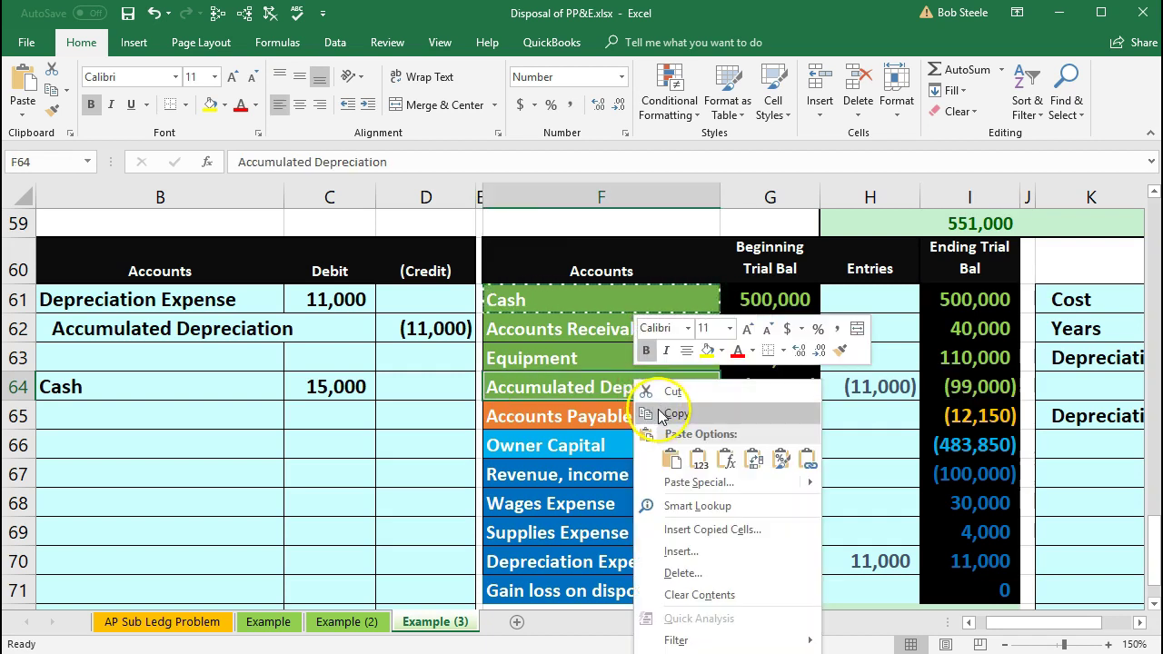
click(201, 418)
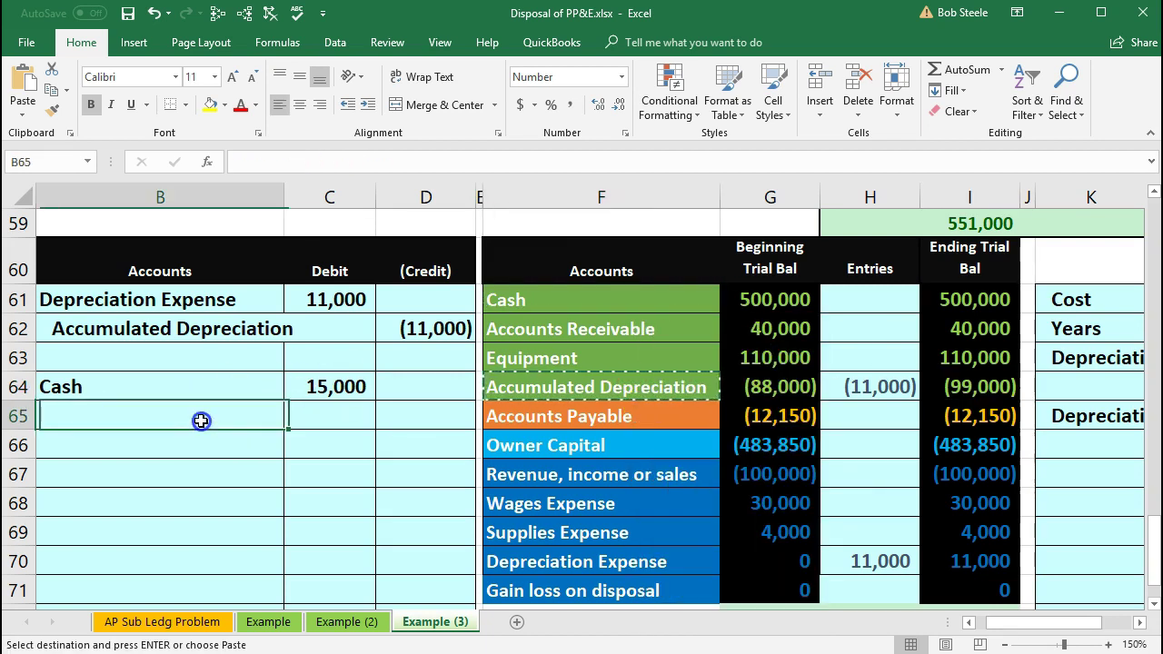
right_click(201, 421)
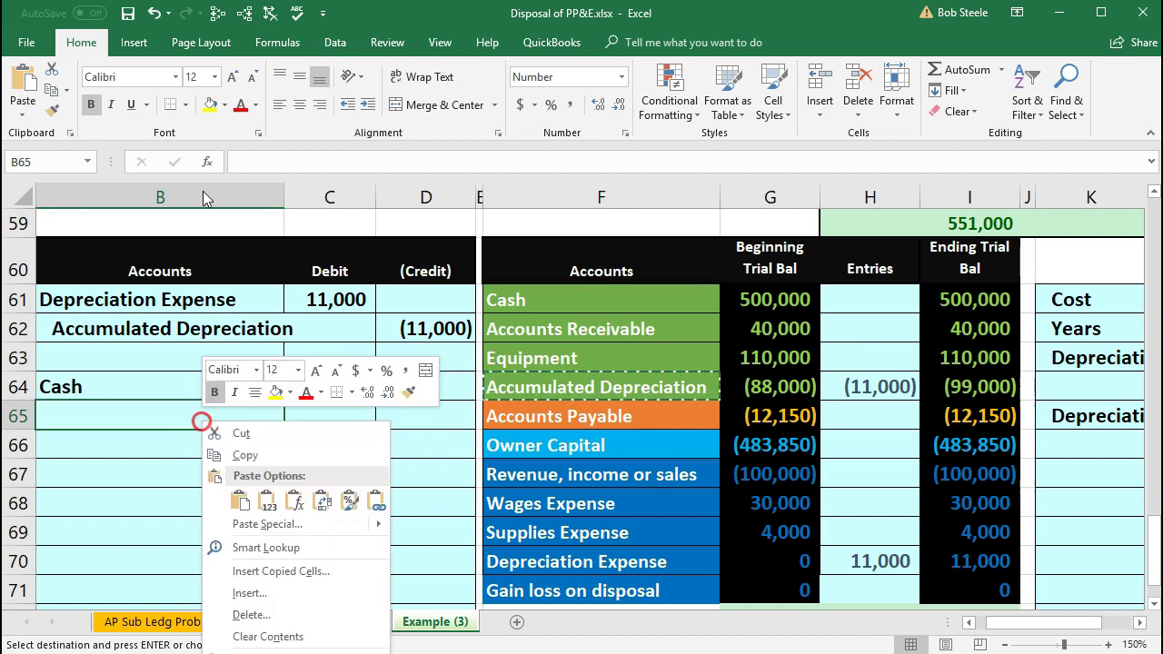
click(262, 424)
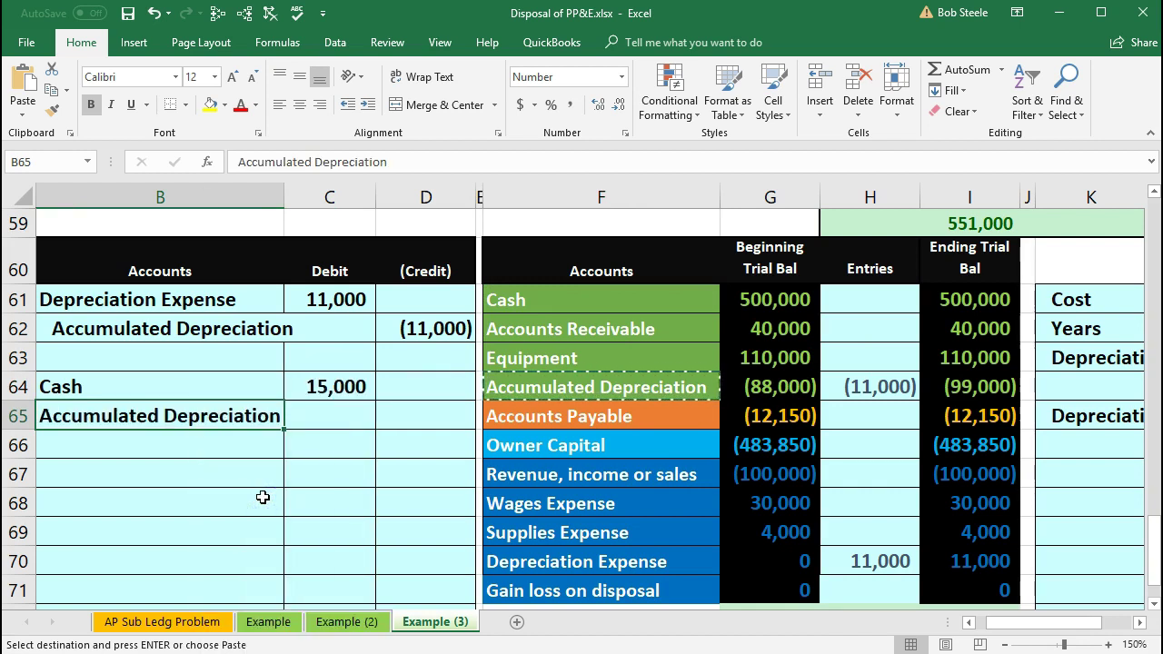
click(317, 424)
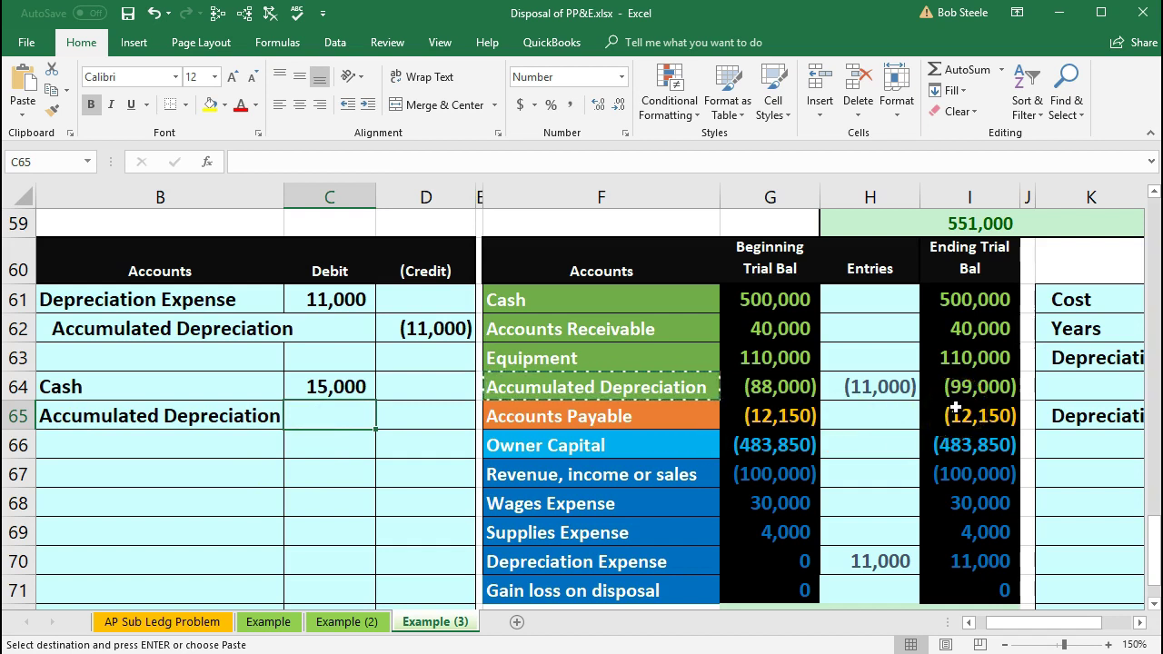
text(99,00)
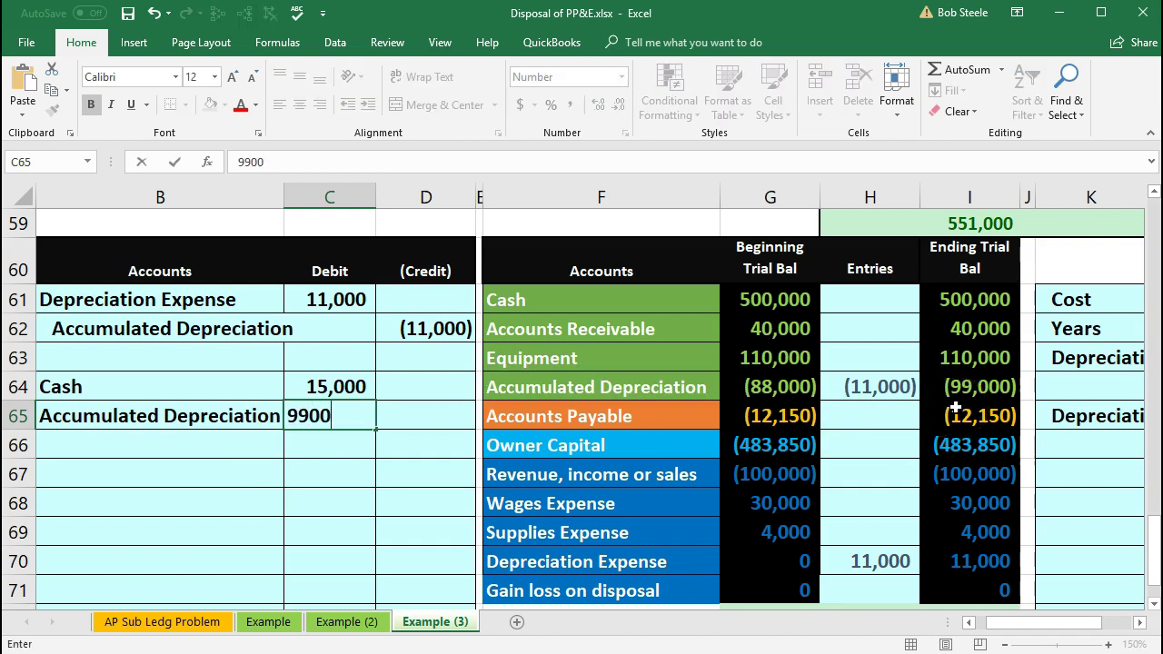
text(0)
key(Return)
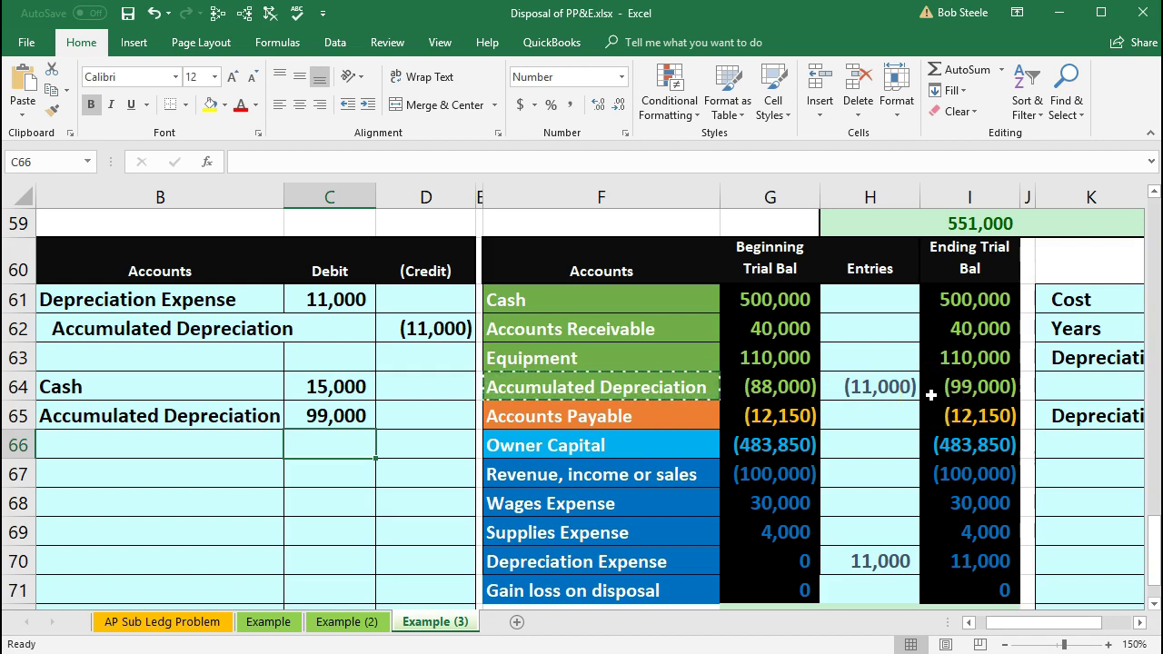
drag(660, 360, 743, 346)
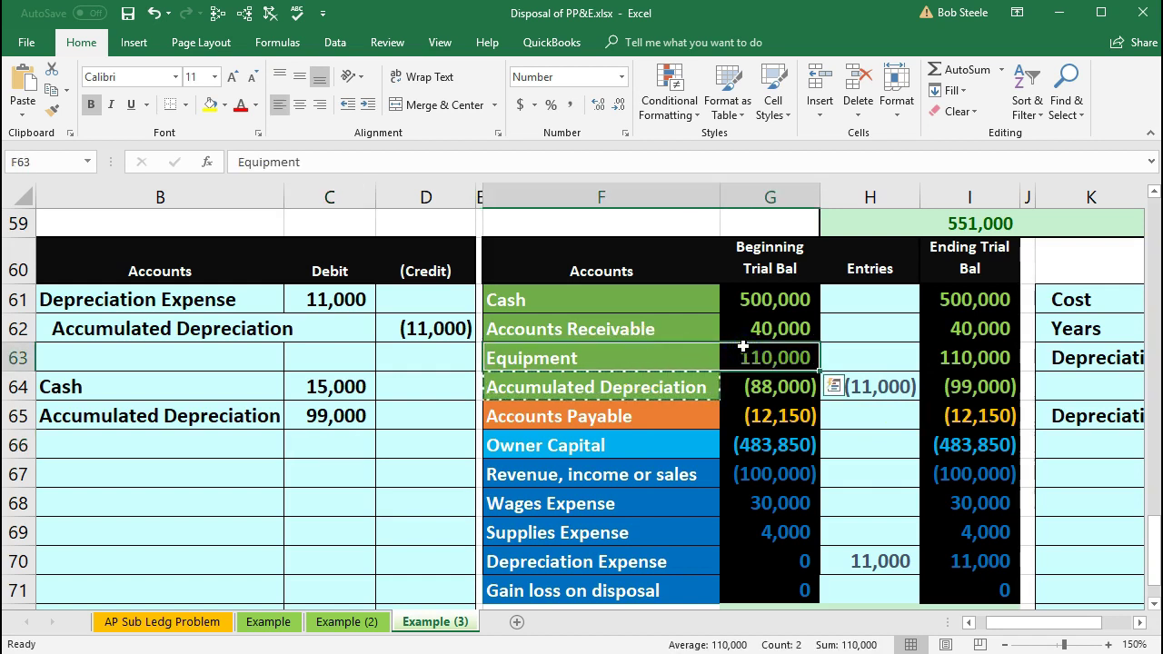
Add Equipment as an indented value in B66 with a -110000 credit in D66.
click(636, 356)
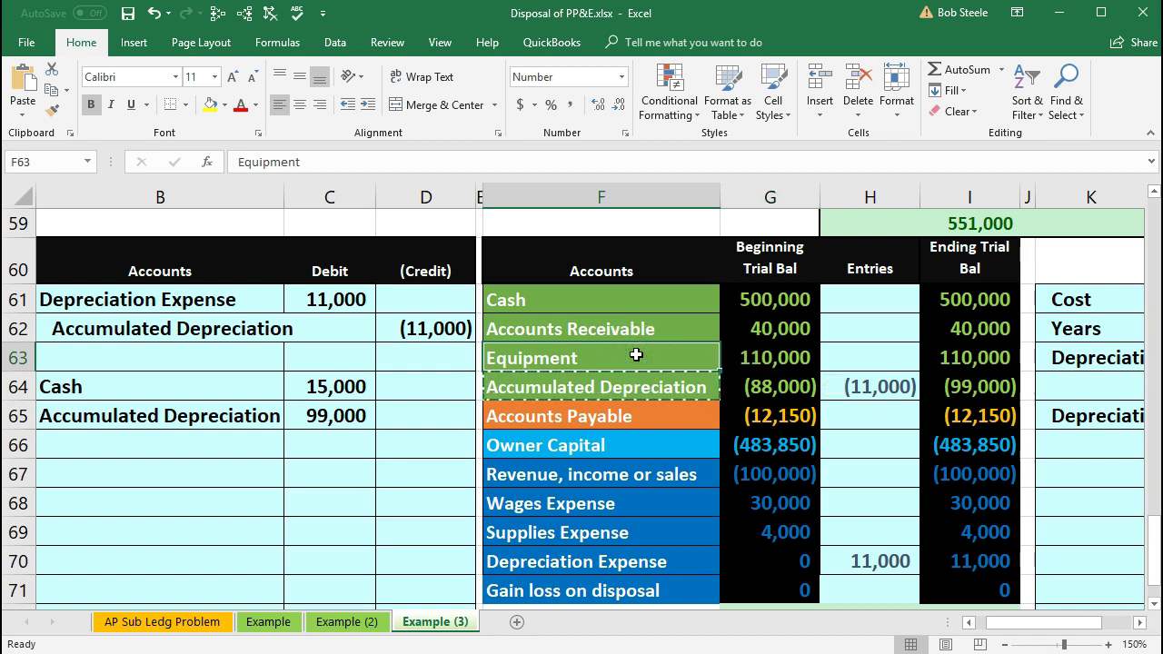
right_click(636, 356)
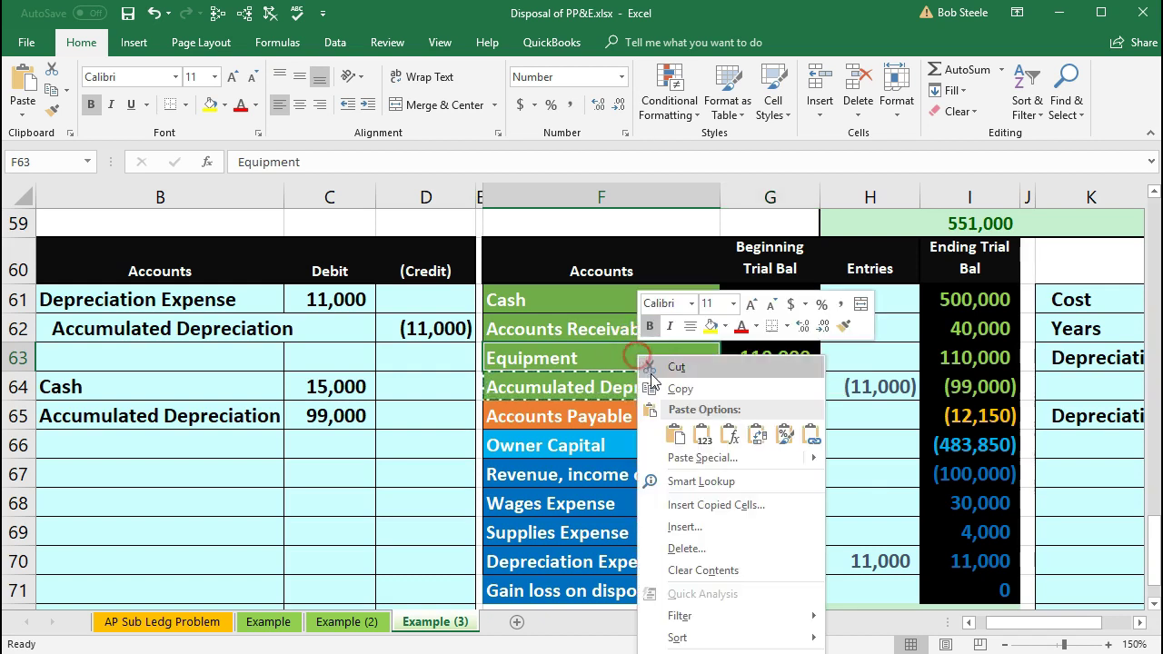
click(683, 384)
click(194, 448)
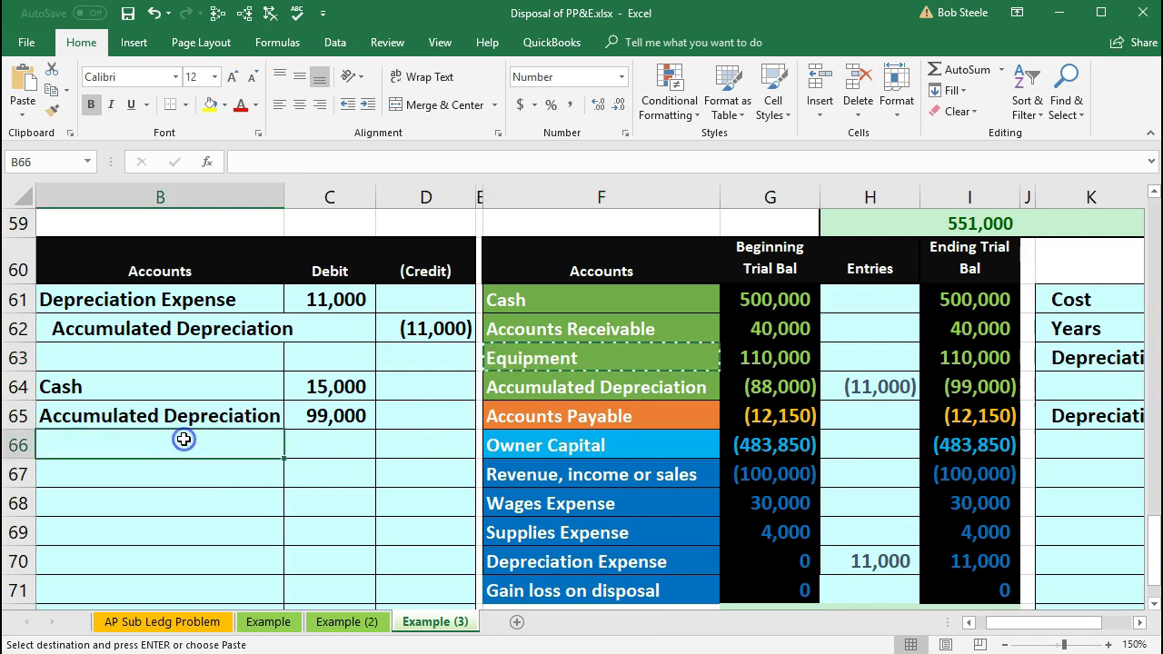
right_click(186, 446)
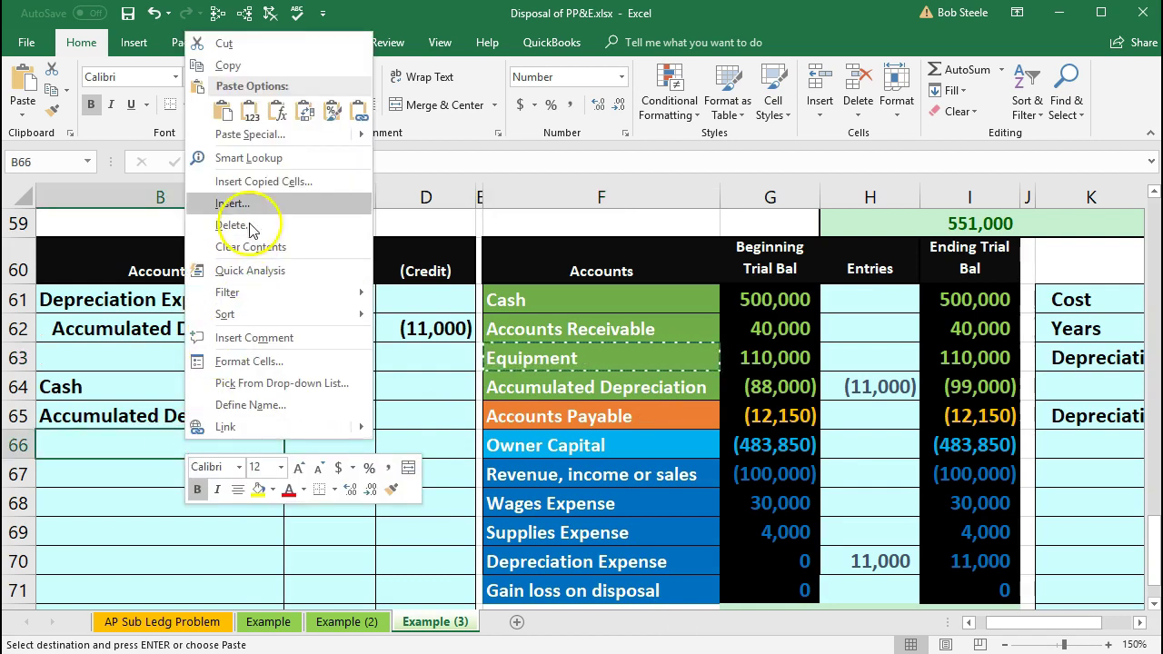
click(250, 110)
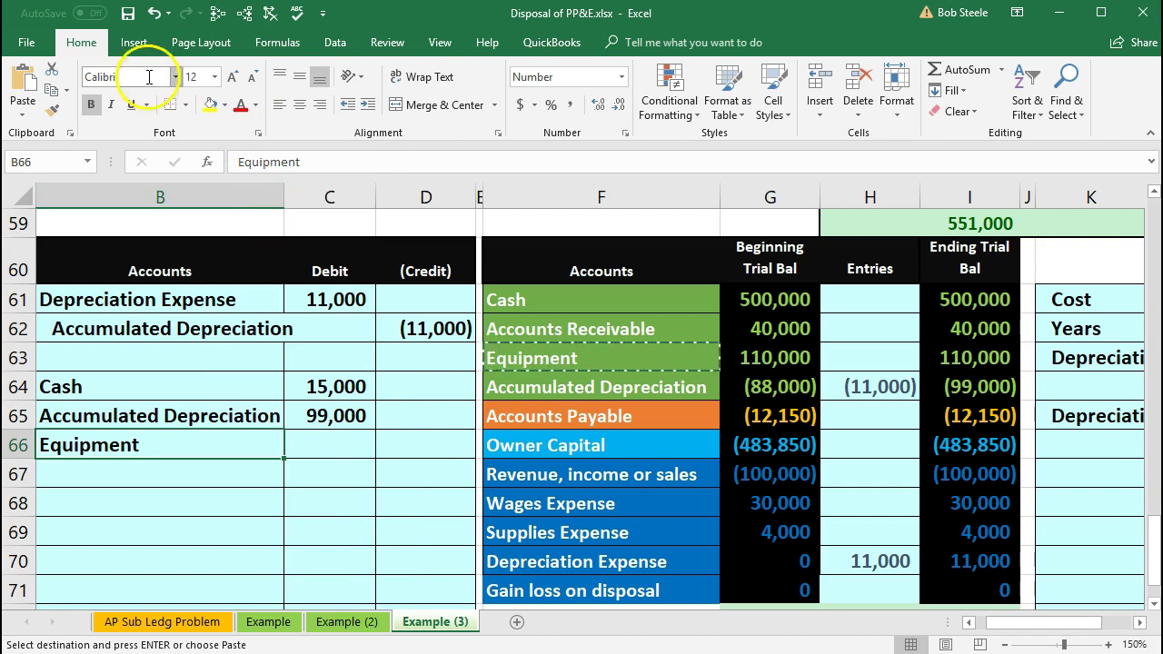
click(367, 104)
click(425, 449)
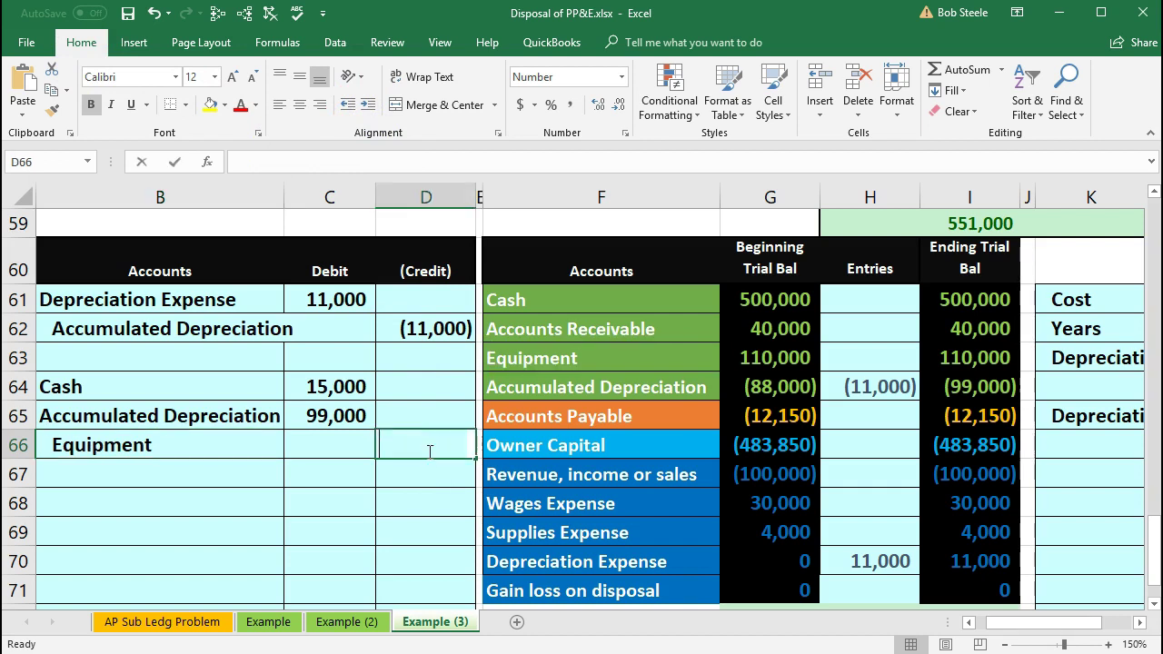
text(-110000)
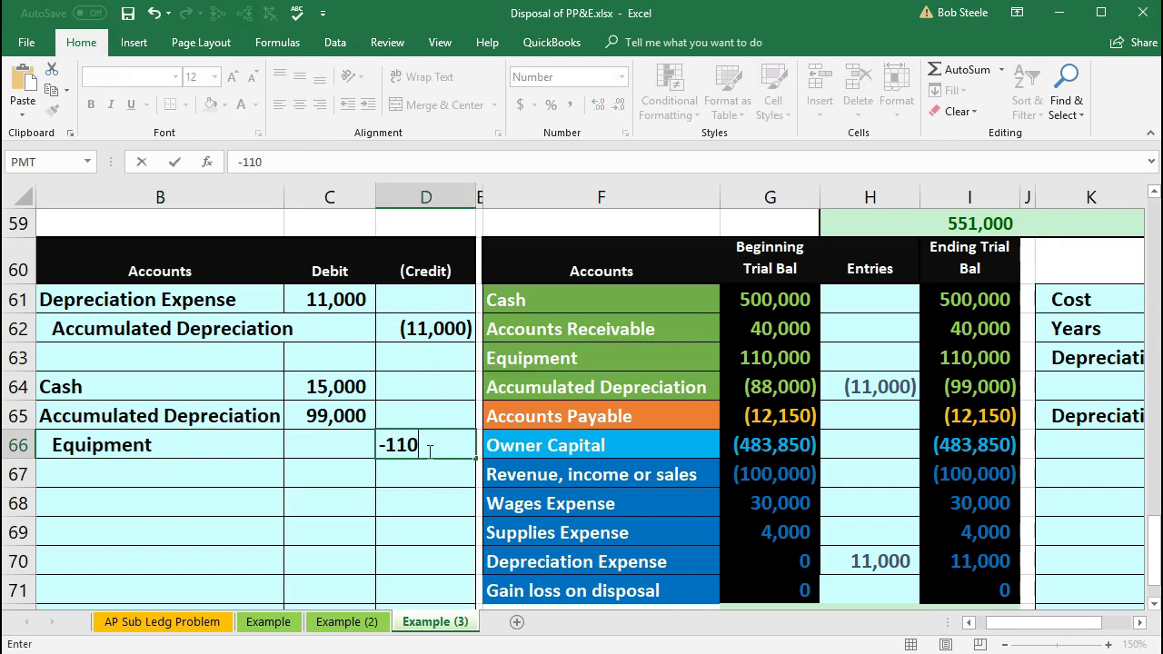
key(Return)
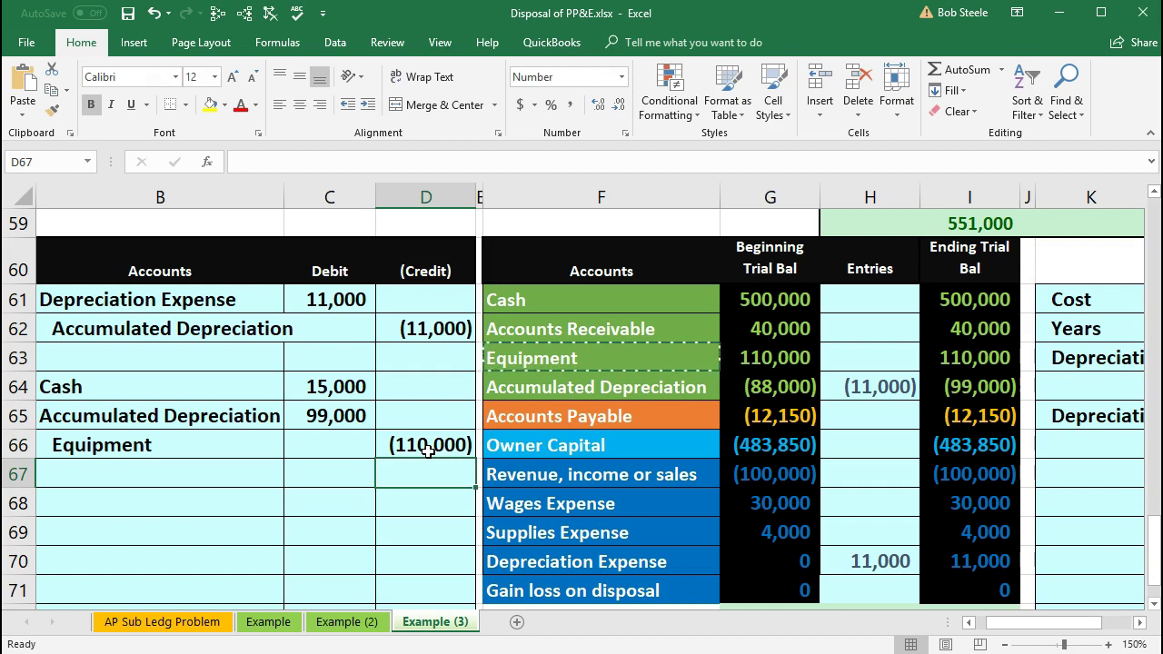
Compare the 114,000 debit total against the (110,000) Equipment credit in the status bar.
drag(336, 386, 329, 416)
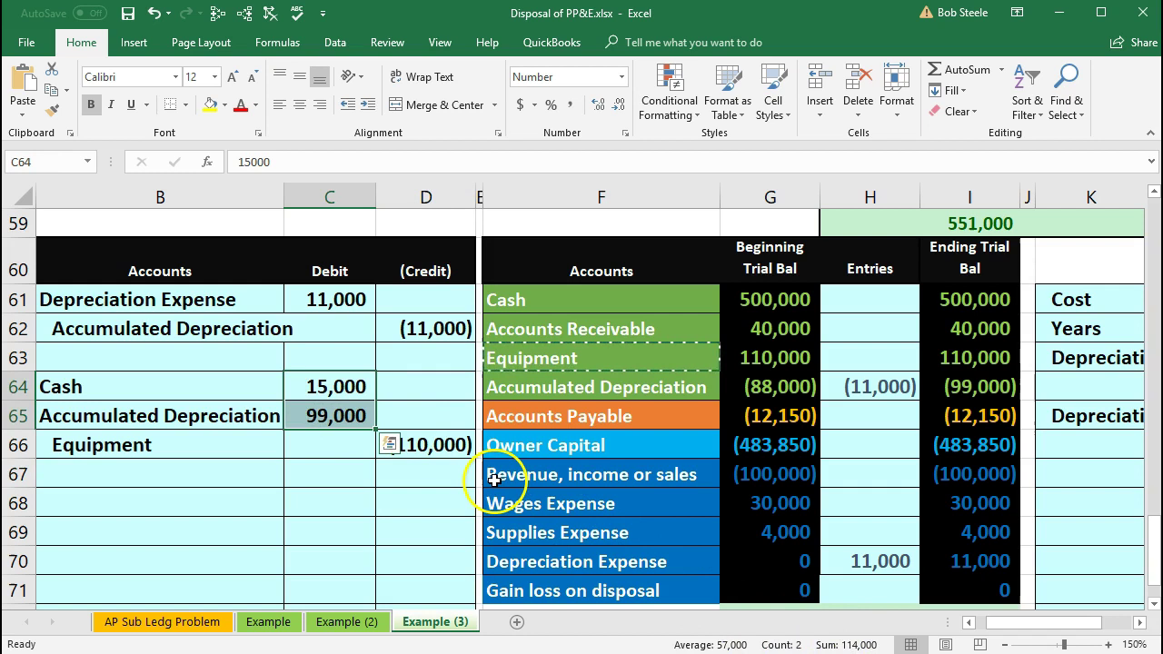
click(439, 451)
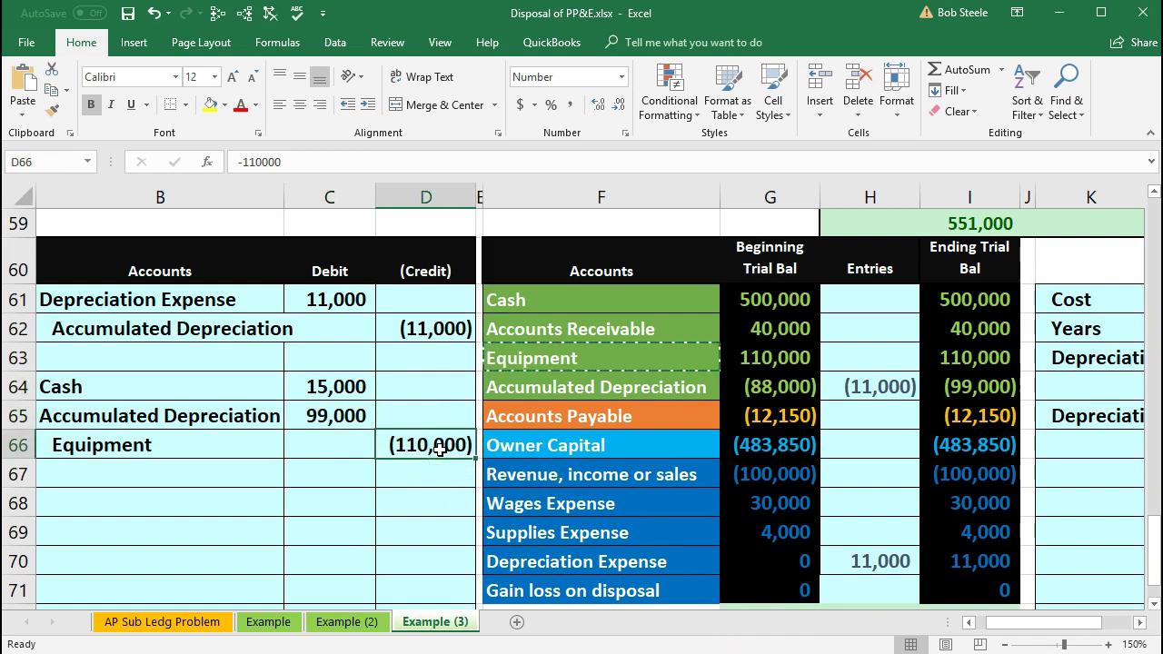
click(428, 483)
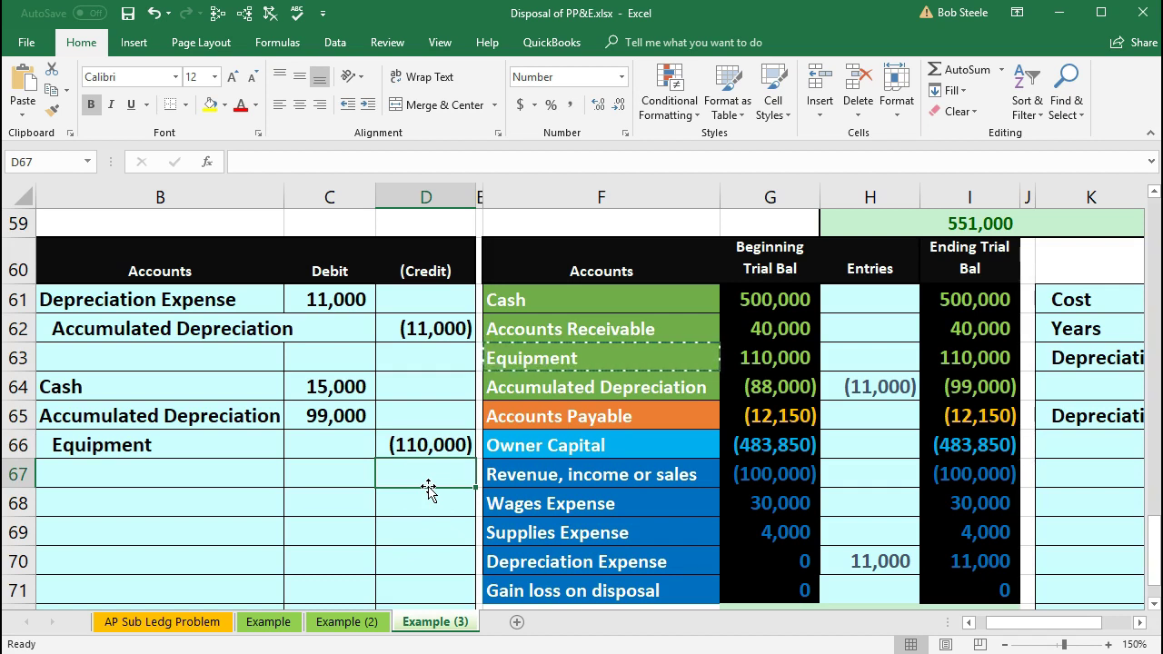
drag(332, 389, 435, 449)
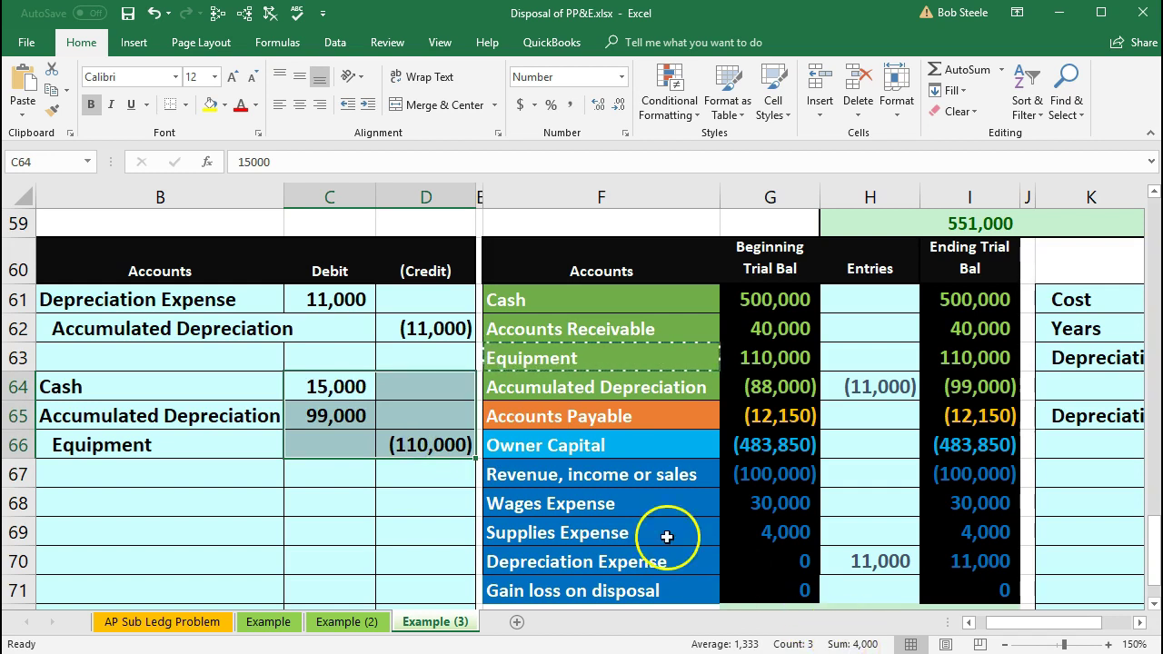
drag(359, 389, 335, 411)
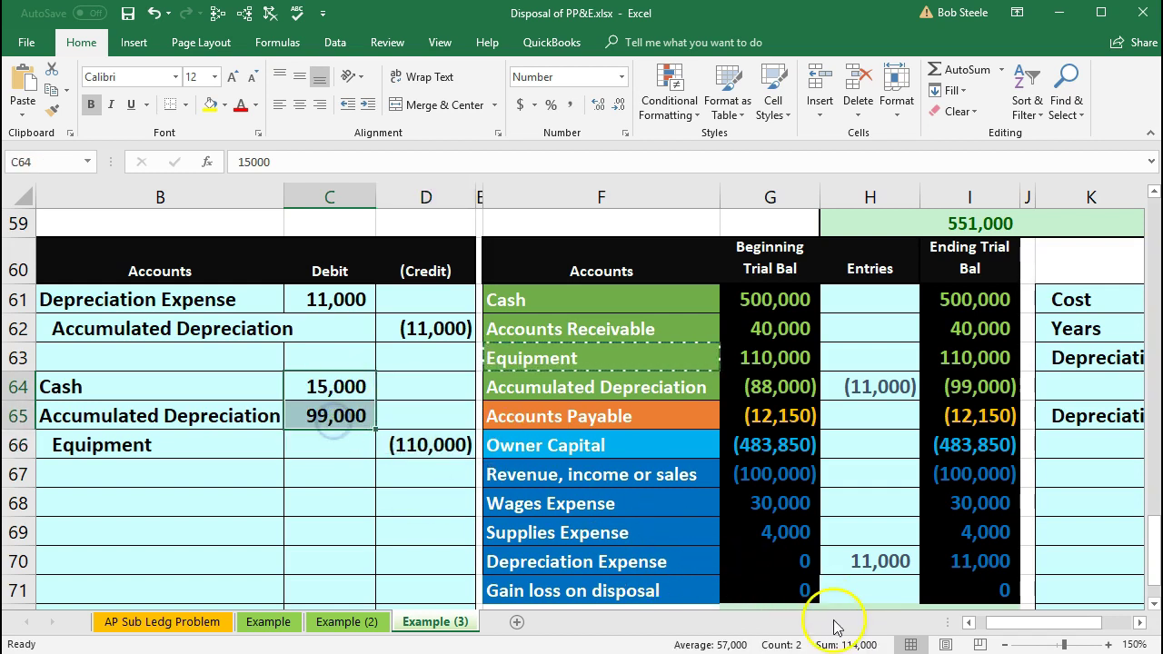
click(434, 443)
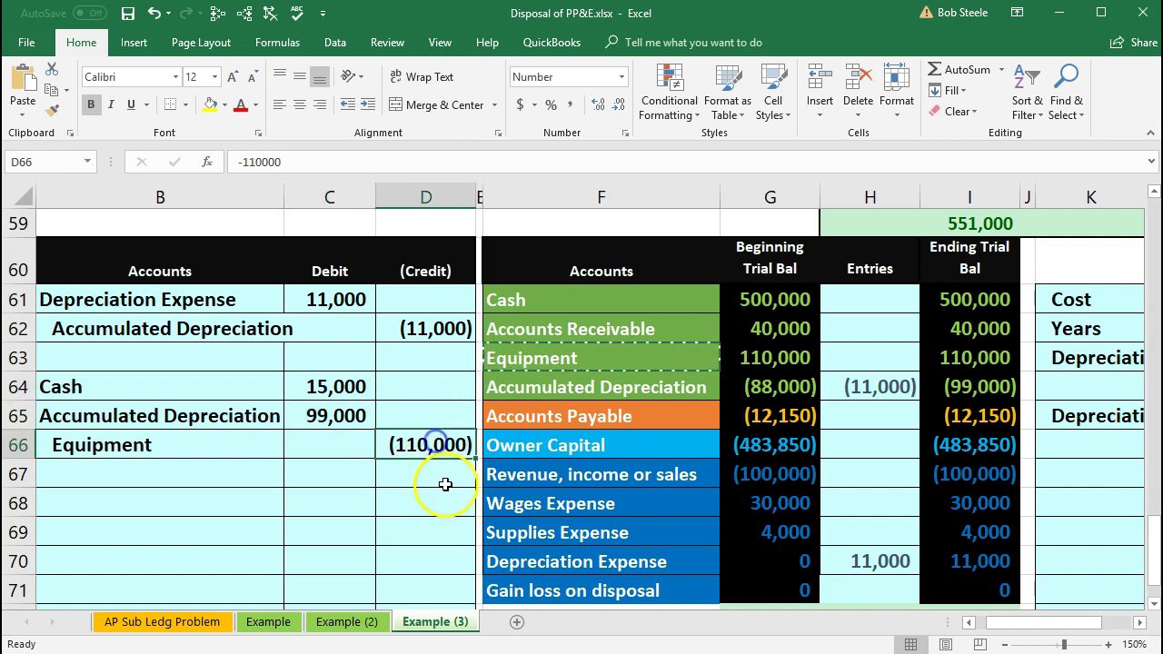
click(422, 473)
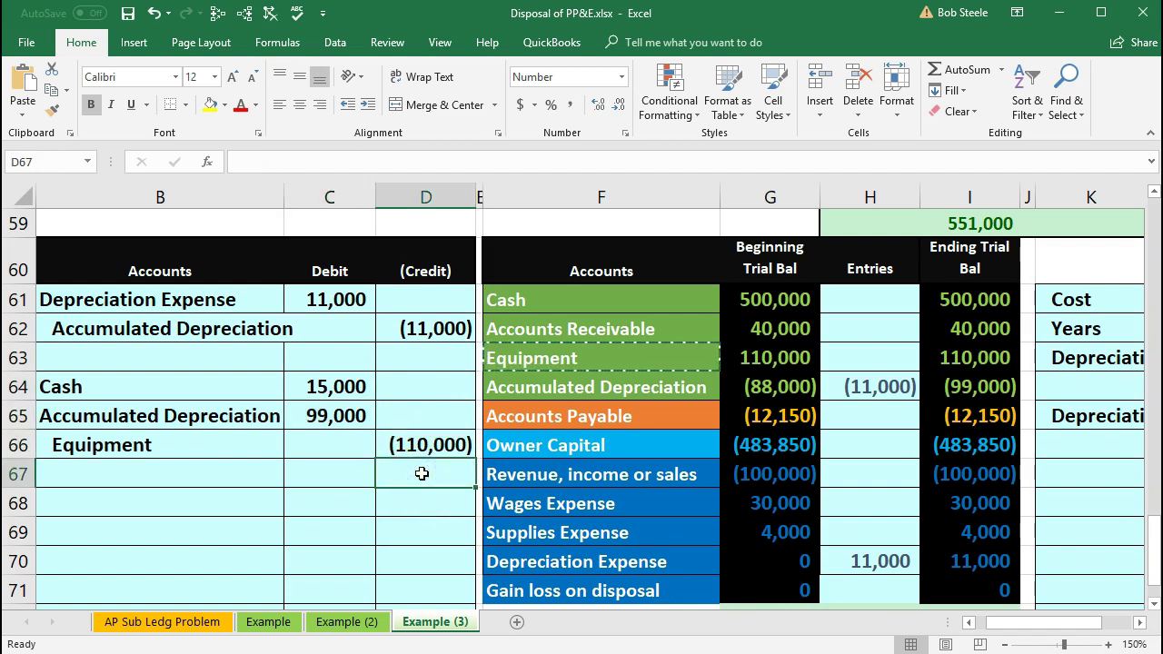
Enter =-SUM(C64:D66) in D67, giving a balancing credit of (4,000).
text(-)
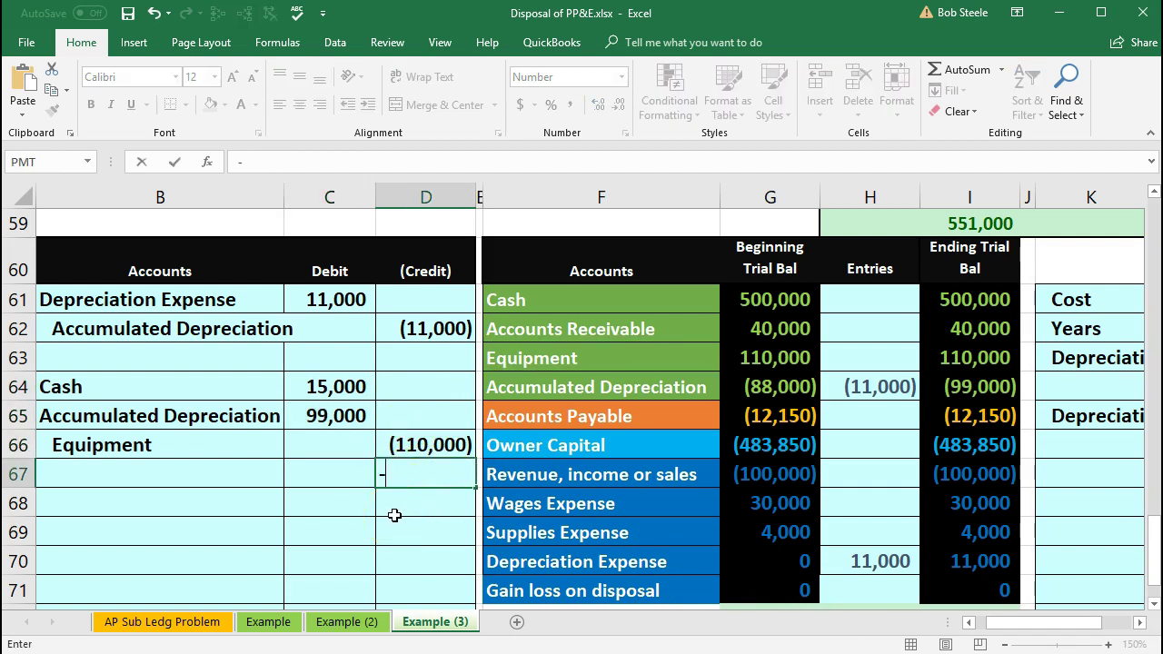
text(sum)
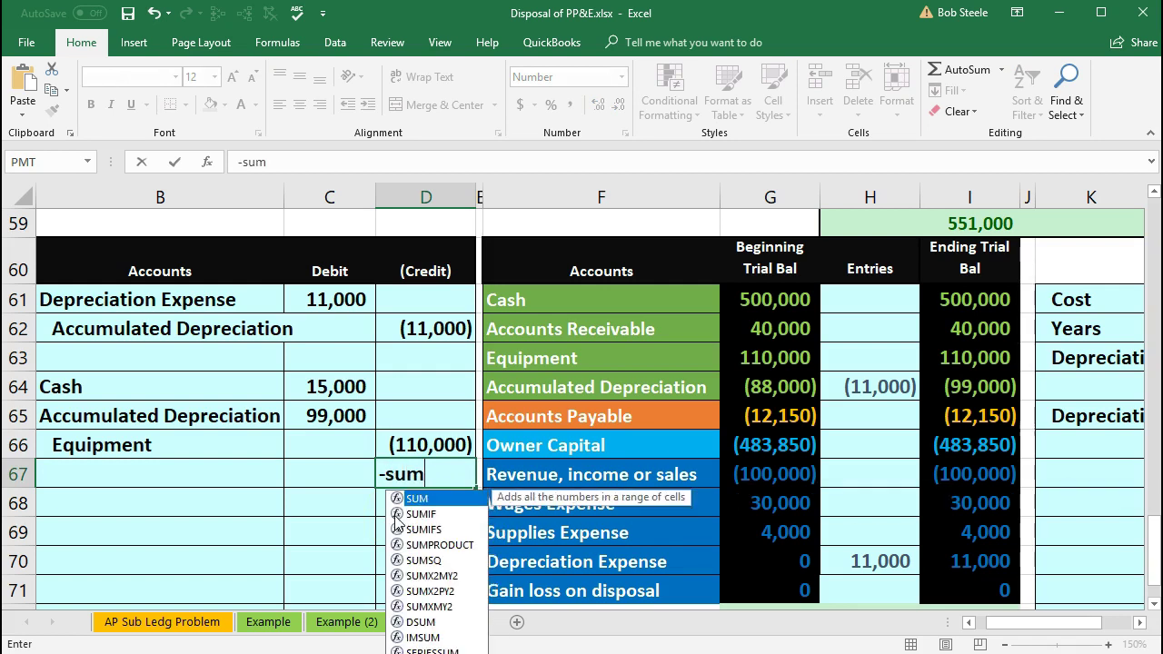
key(Tab)
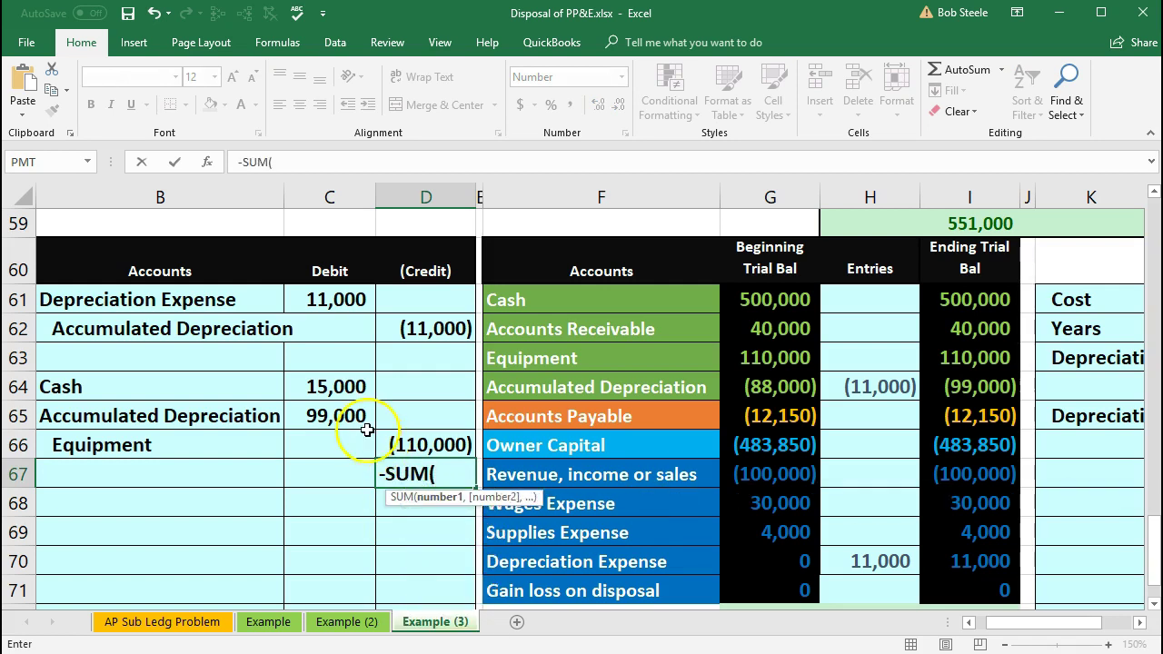
drag(332, 387, 434, 441)
key(Return)
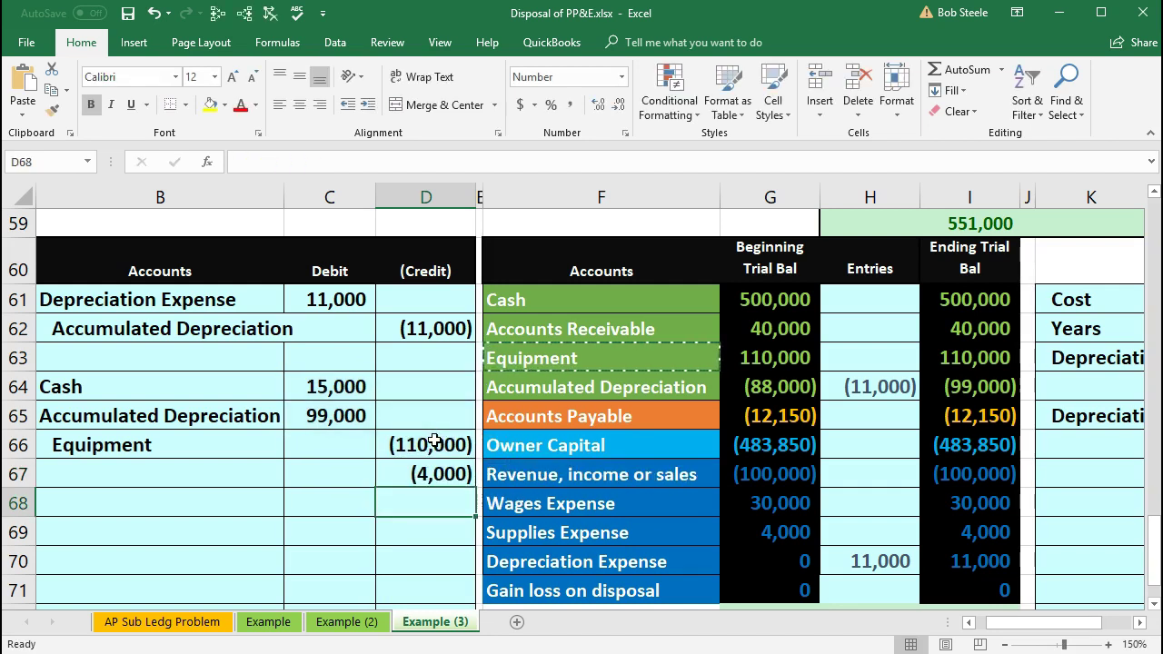
click(442, 474)
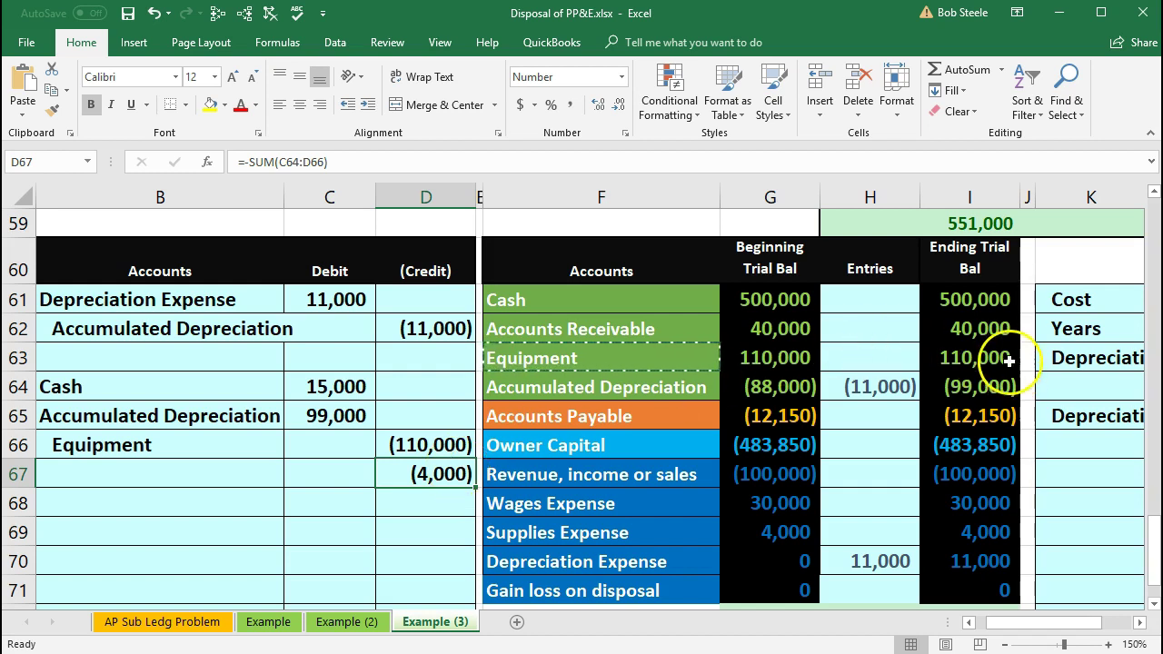
Check the Equipment net book value of 11,000 and point out the Revenue, income or sales row.
click(977, 357)
drag(1009, 371, 991, 387)
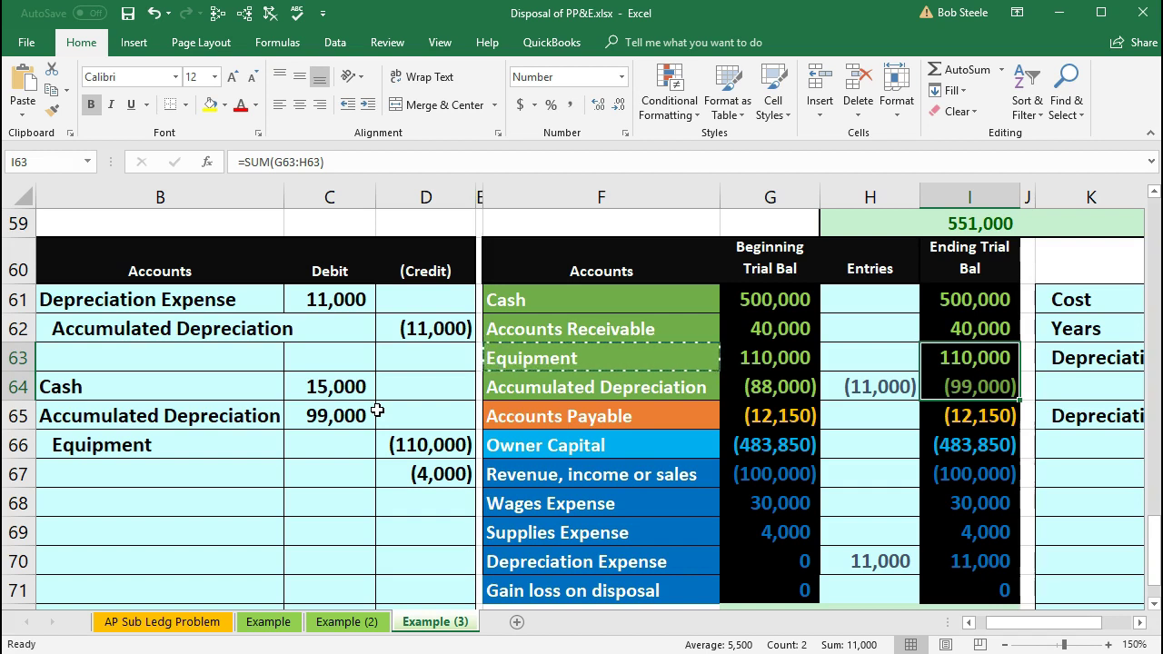
click(426, 477)
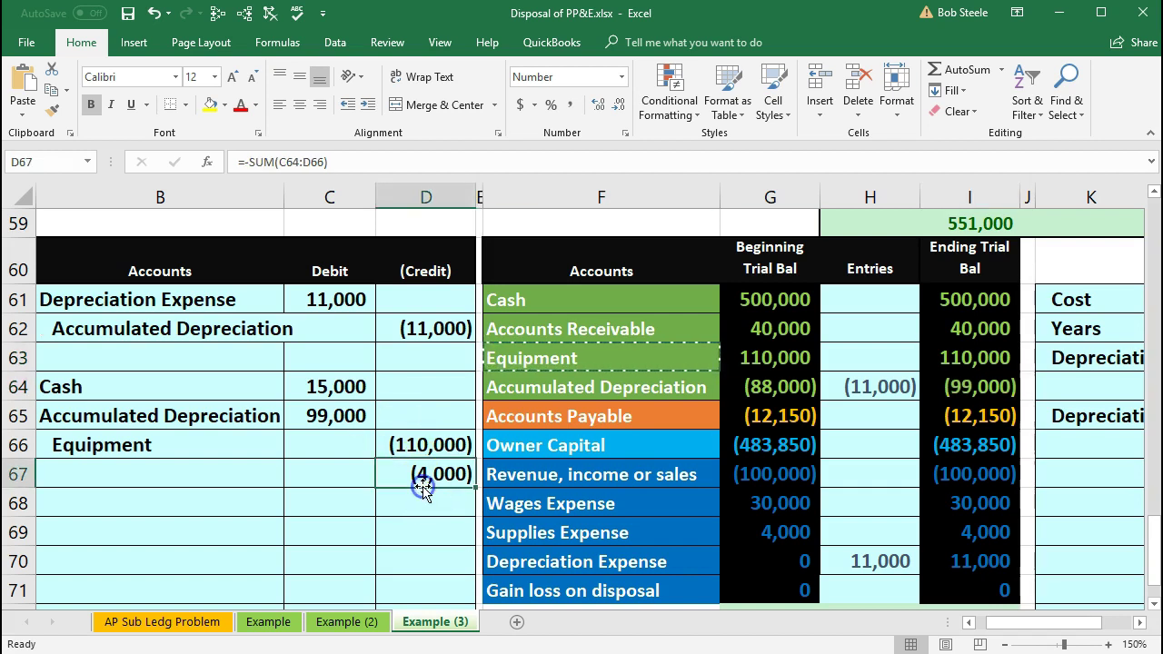
drag(636, 475, 944, 468)
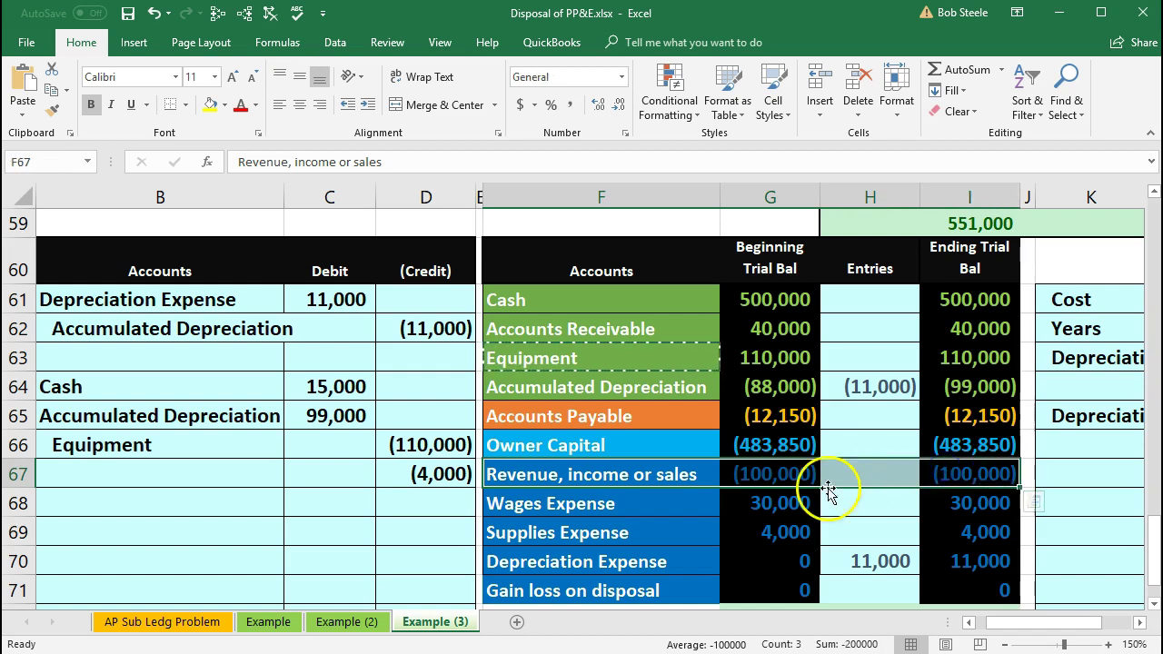
Copy the Gain loss on disposal label from F71 into B67 as a value and indent it.
click(648, 591)
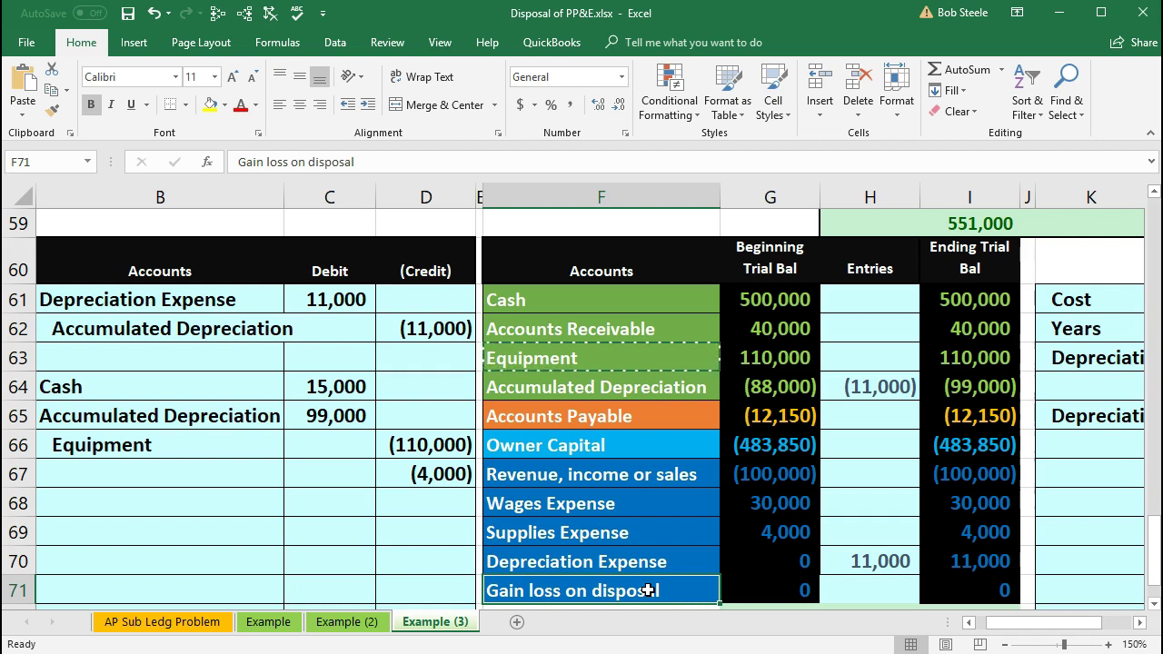
right_click(648, 591)
click(681, 198)
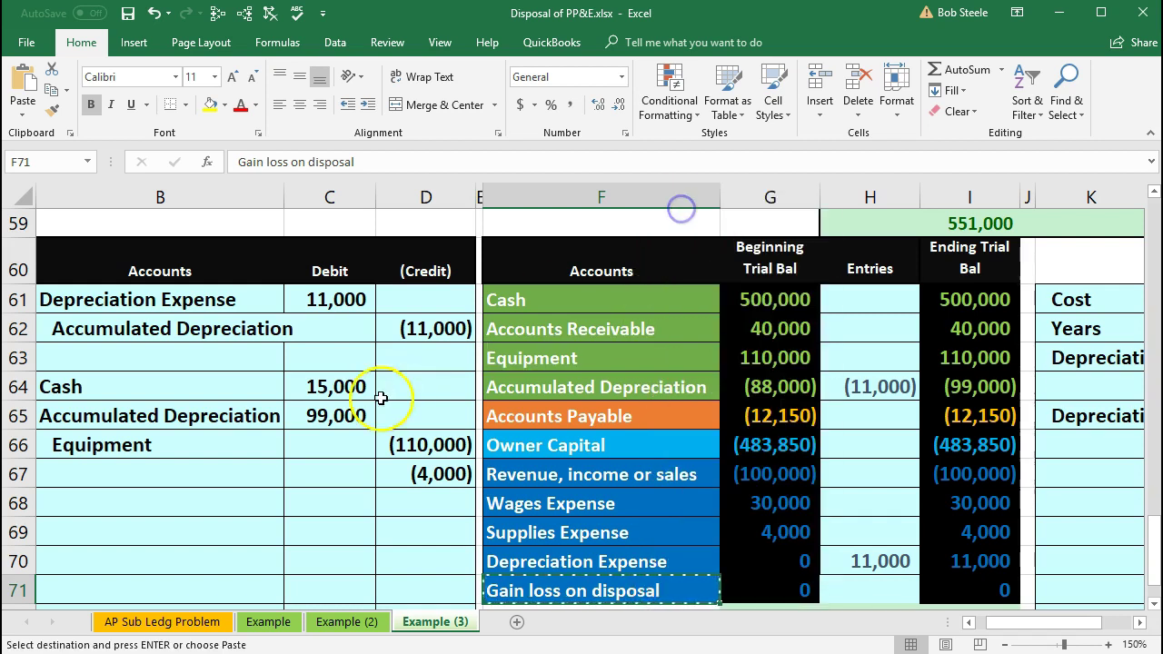
click(158, 474)
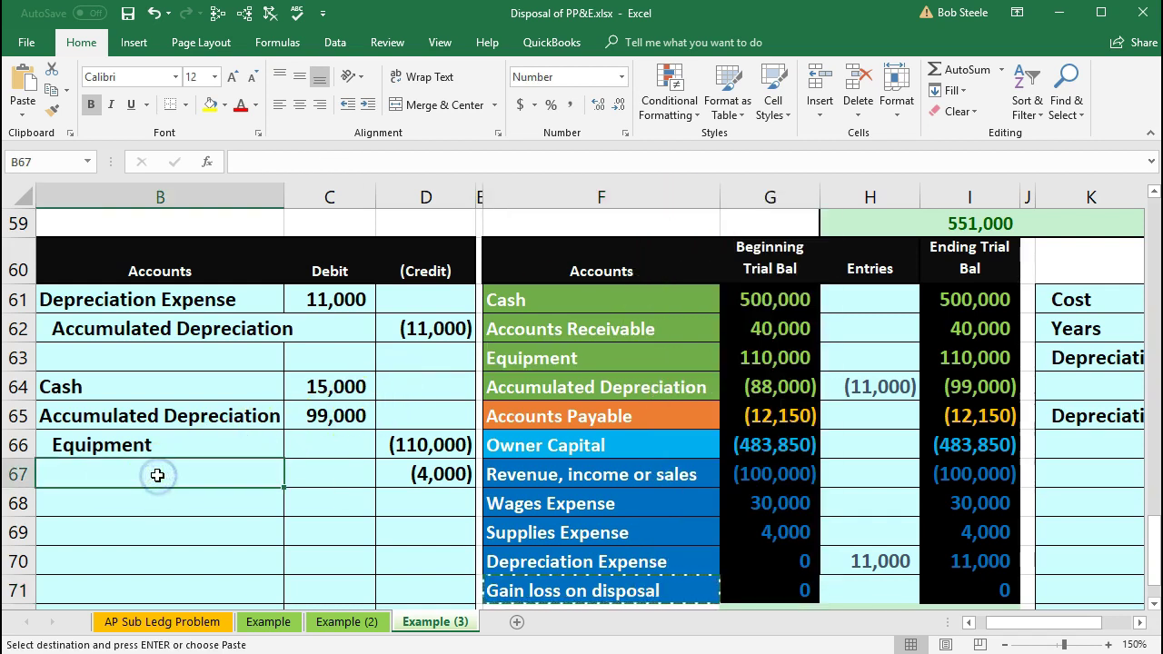
right_click(157, 475)
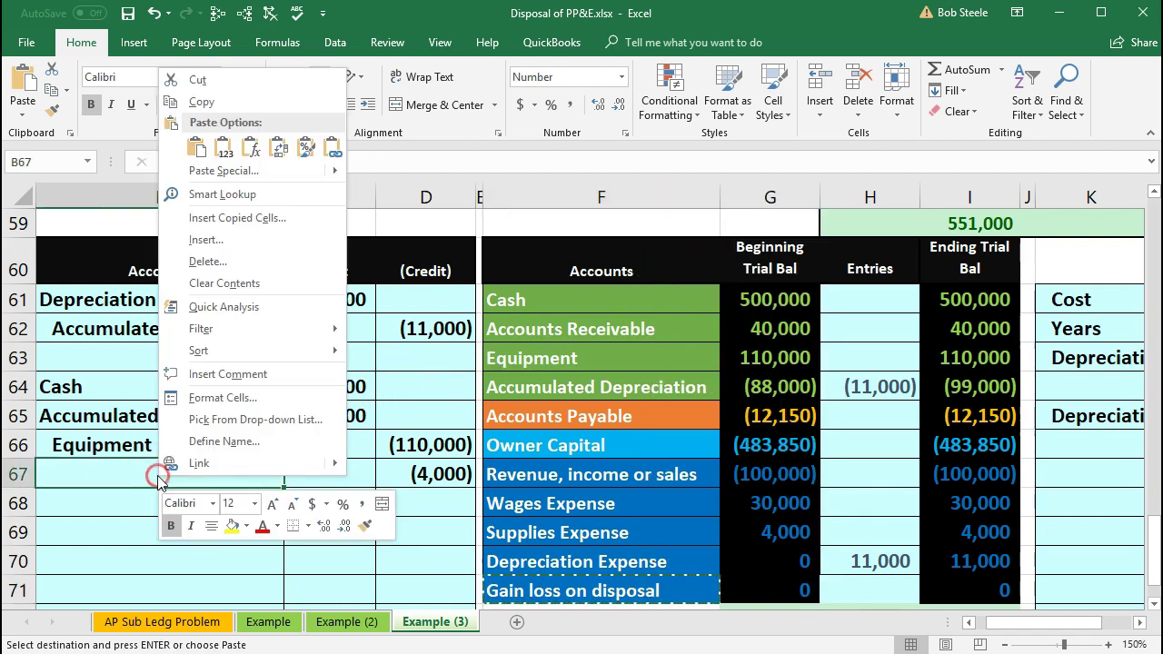
click(223, 150)
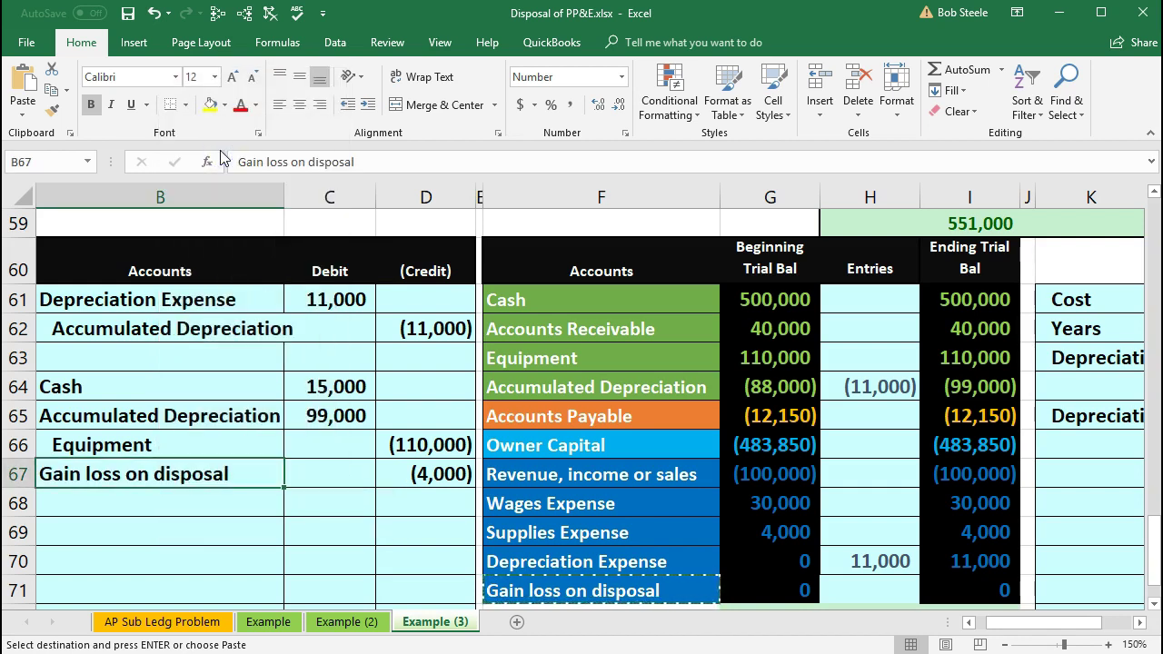
click(366, 107)
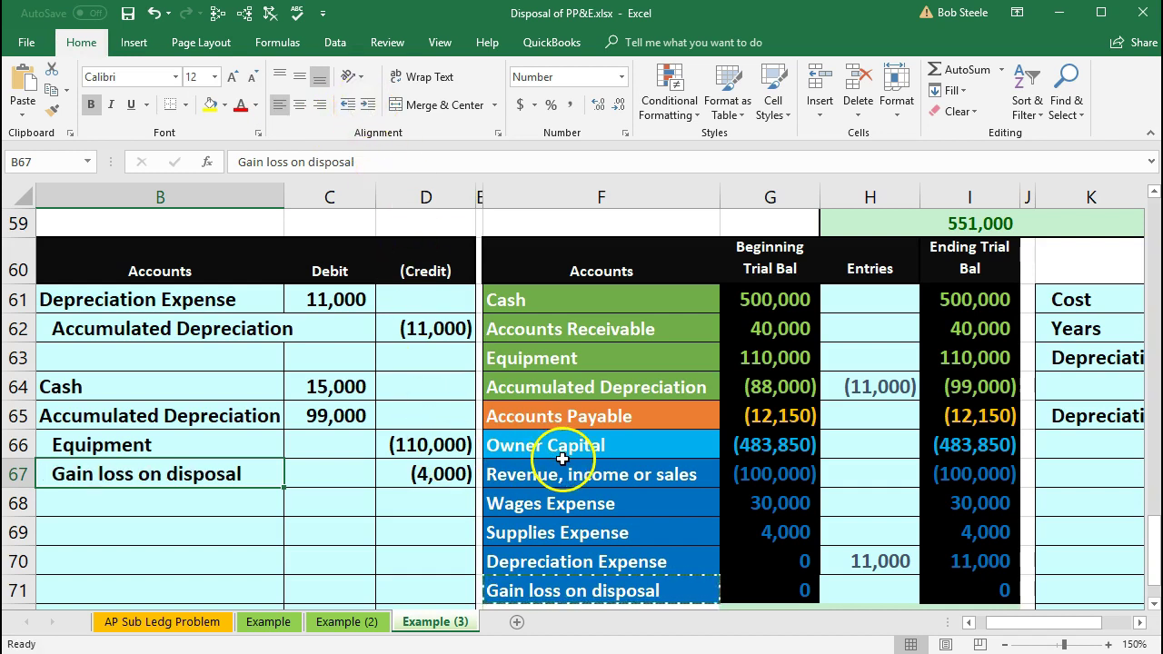
Post the 15,000 Cash debit into Cash's Entries cell by referencing C64.
drag(239, 382, 335, 380)
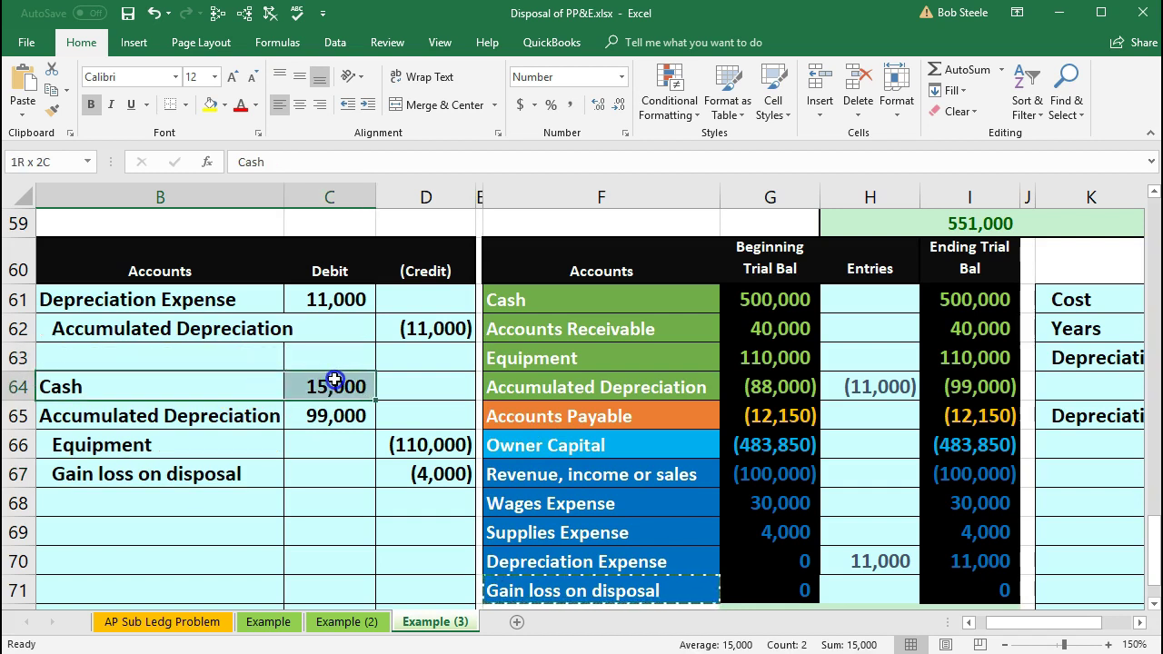
click(855, 300)
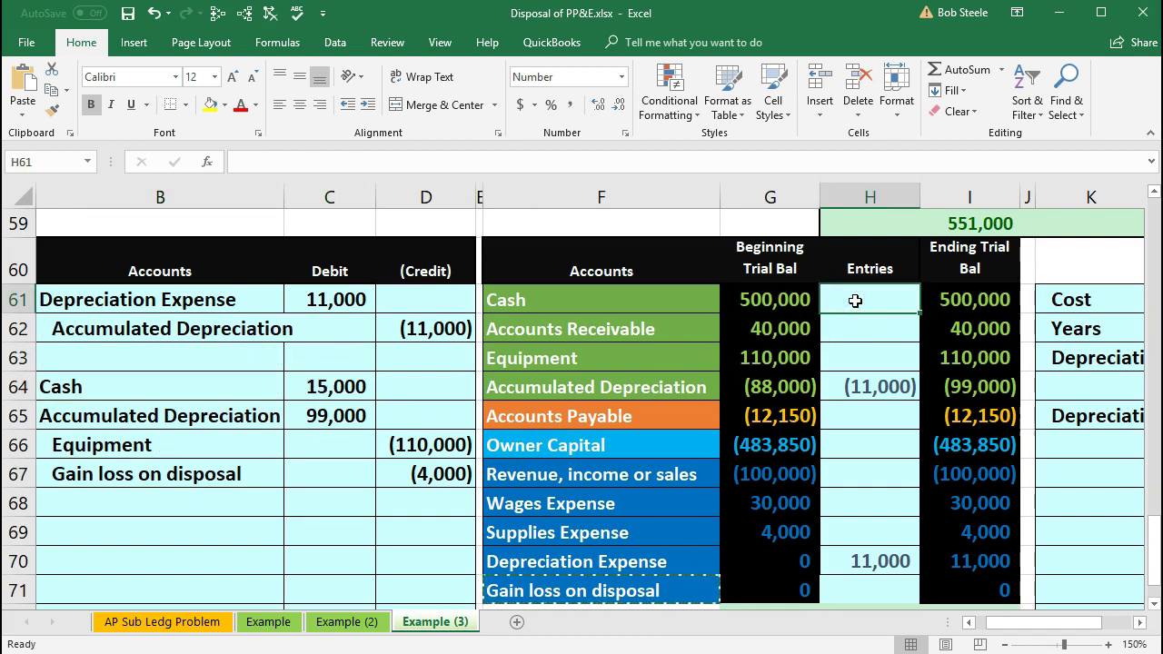
text(=)
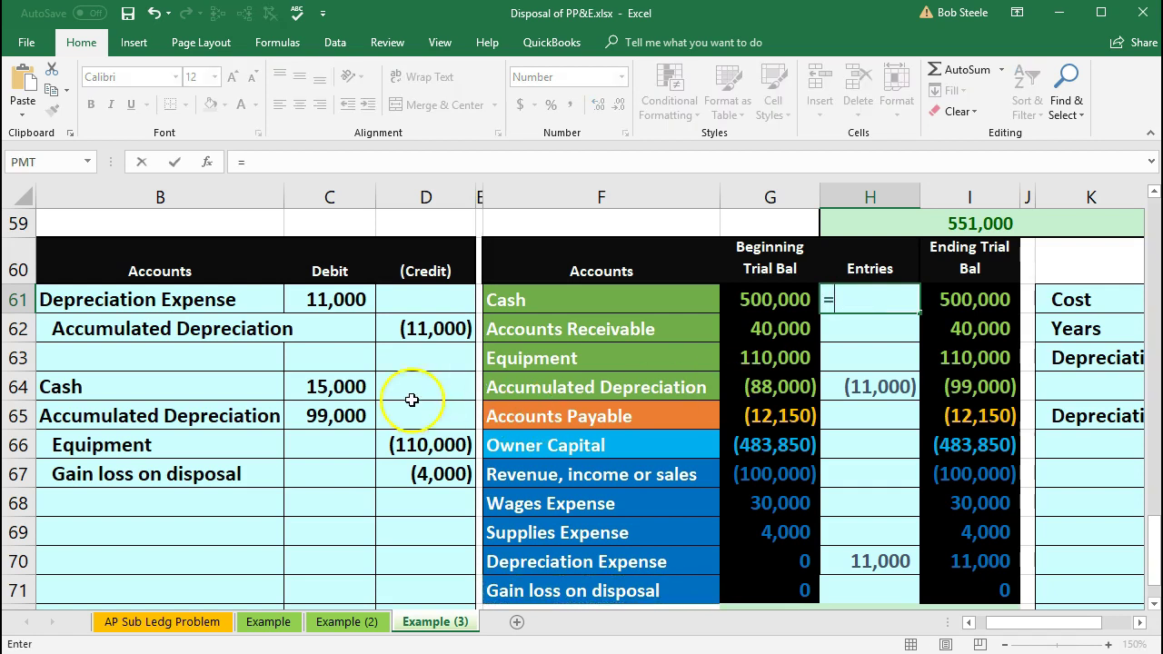
click(335, 385)
key(Return)
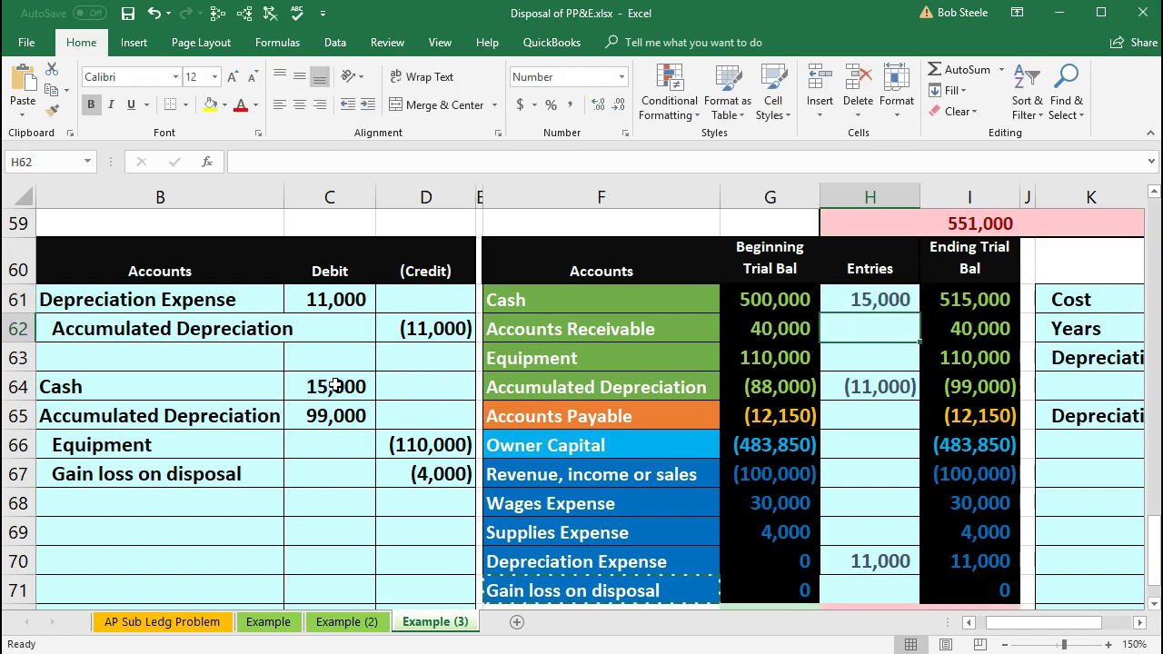
click(800, 299)
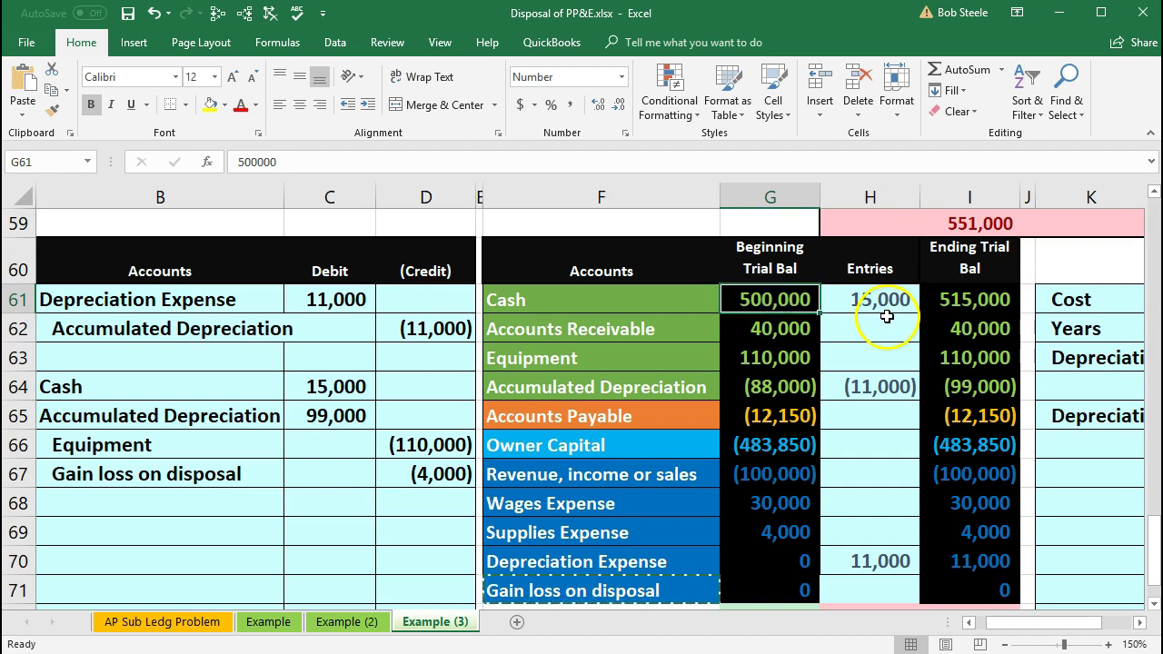
click(927, 323)
Extend the Accumulated Depreciation entry in H64 to =D62+C65, netting 88,000 and ending at 0.
drag(247, 418, 317, 415)
drag(656, 388, 728, 388)
click(870, 385)
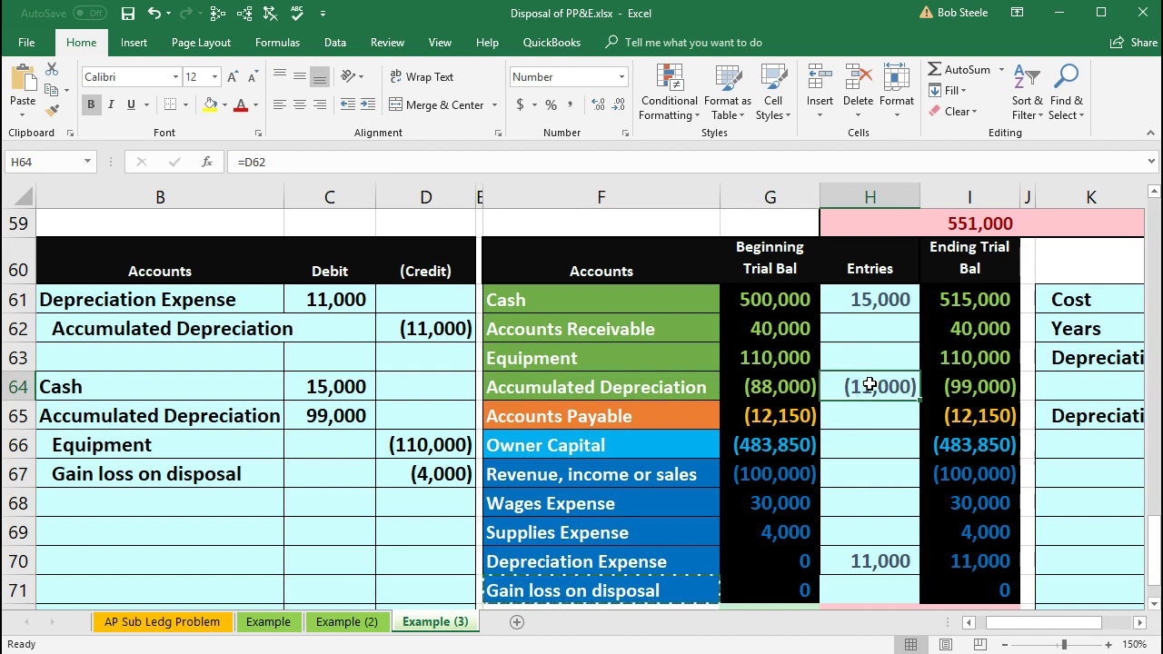
double_click(870, 385)
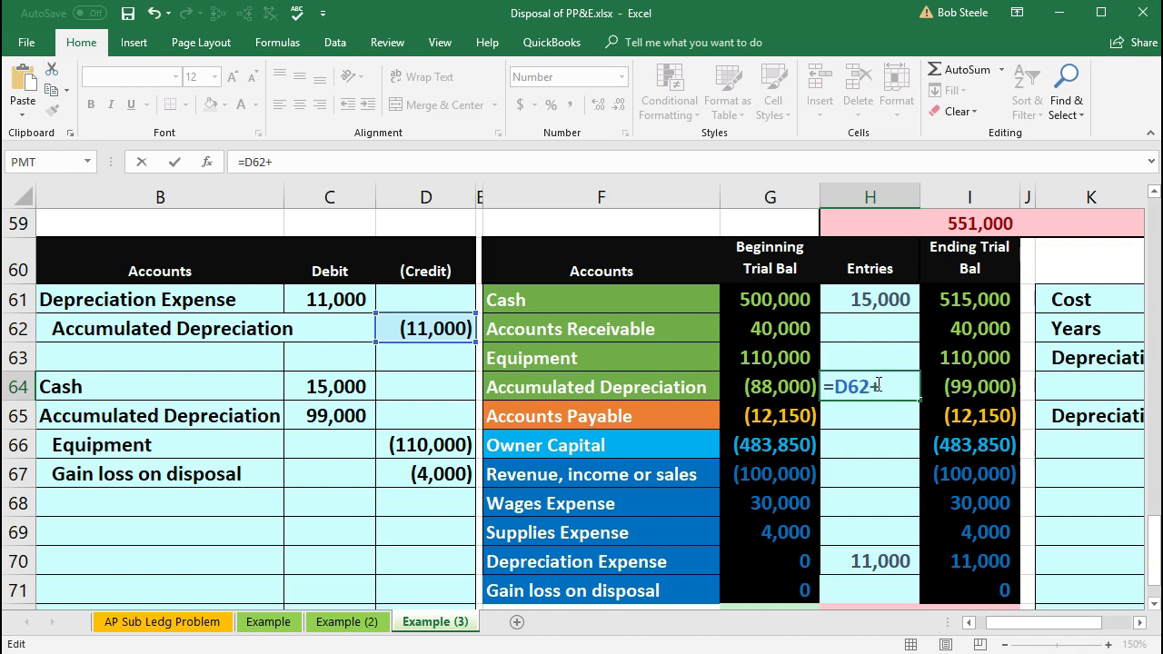
click(350, 416)
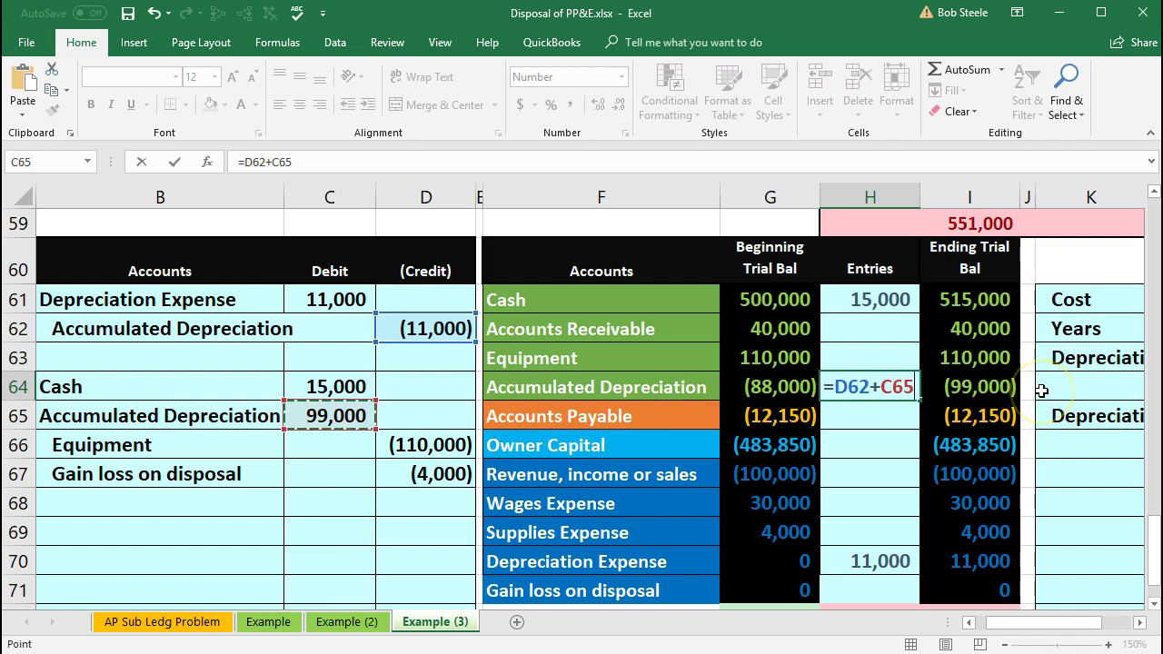
key(Return)
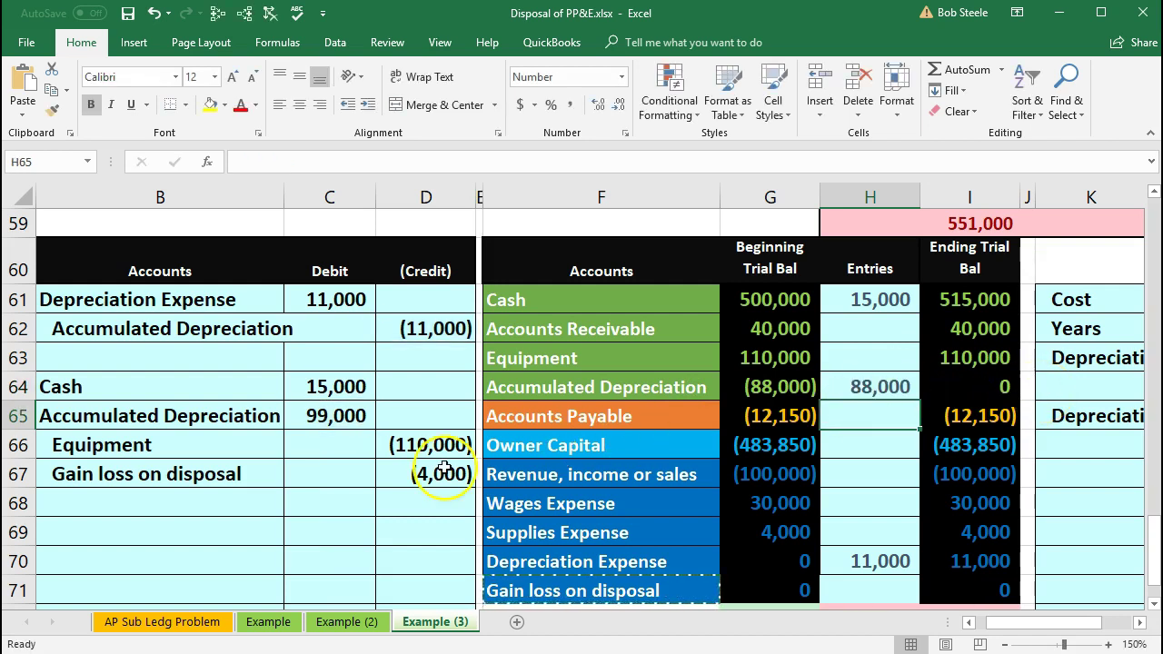
drag(164, 445, 400, 444)
drag(599, 387, 754, 387)
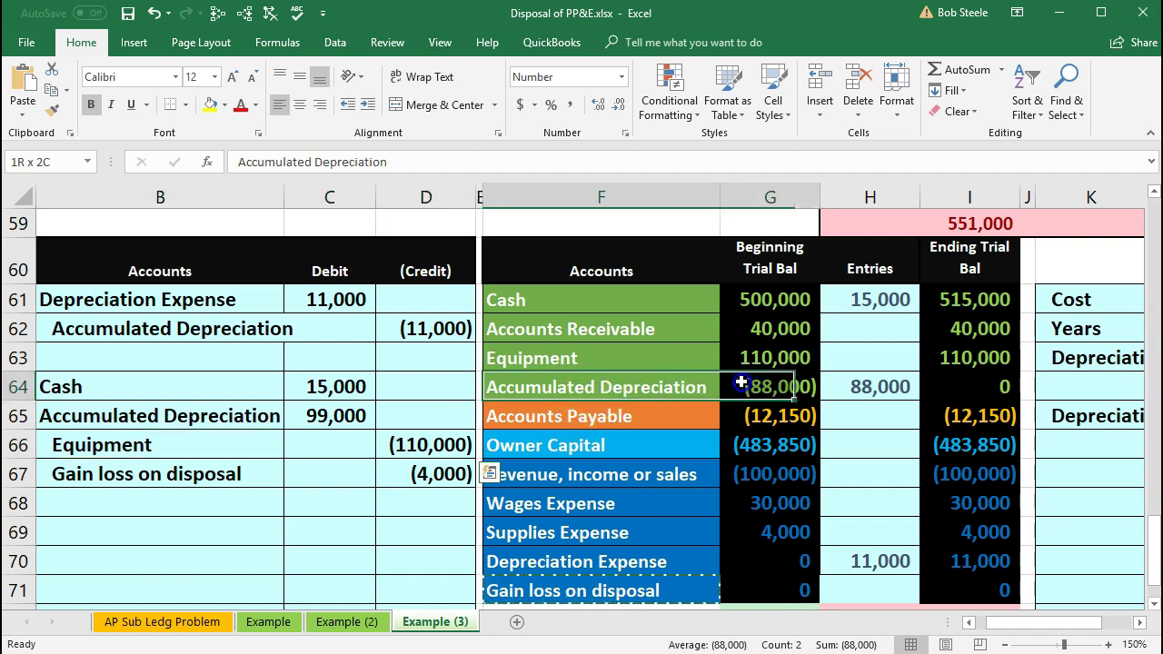
drag(667, 360, 755, 357)
click(846, 357)
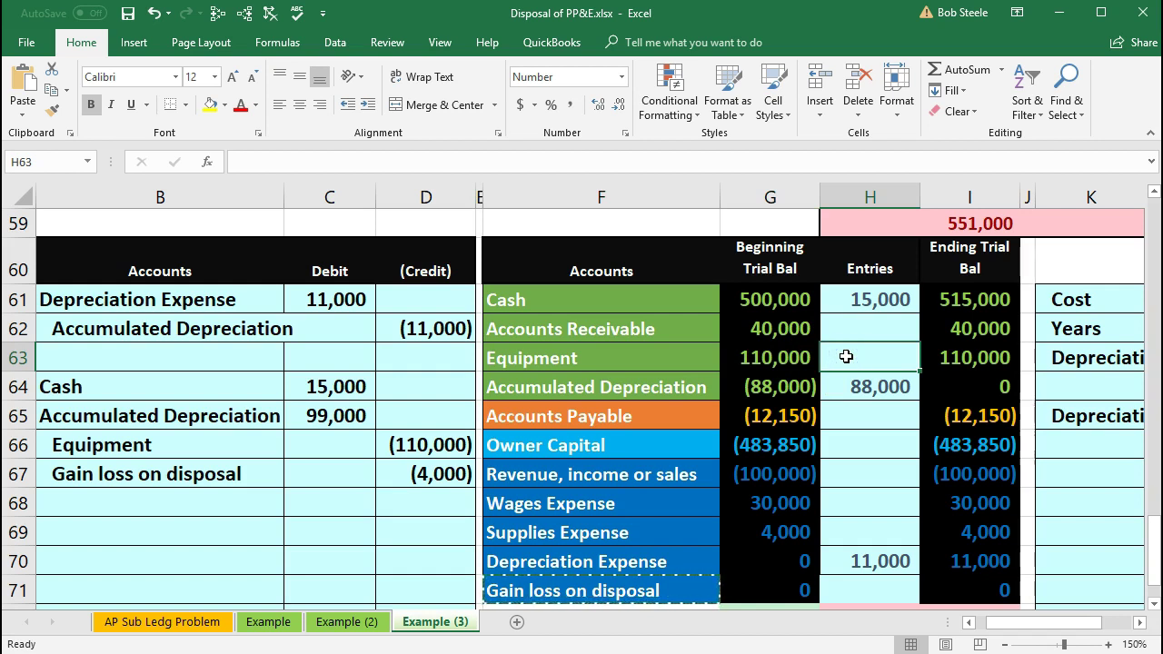
Post Equipment as =D66 (110,000) in H63 and Gain loss on disposal as =D67 (4,000) in H71.
text(=)
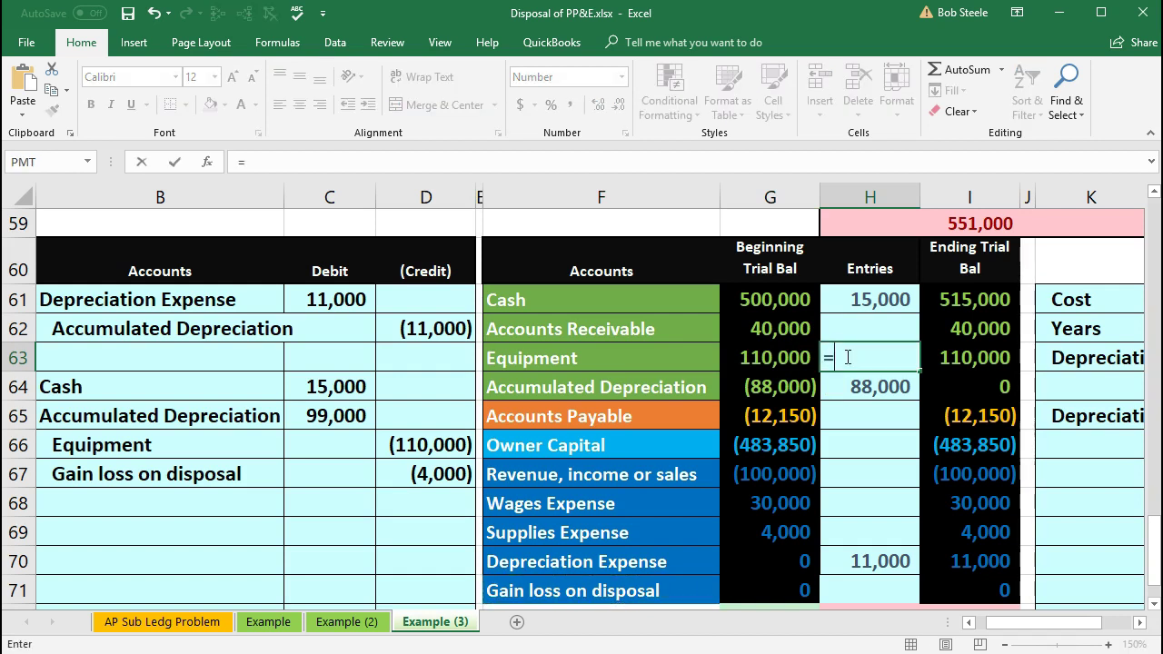
click(443, 442)
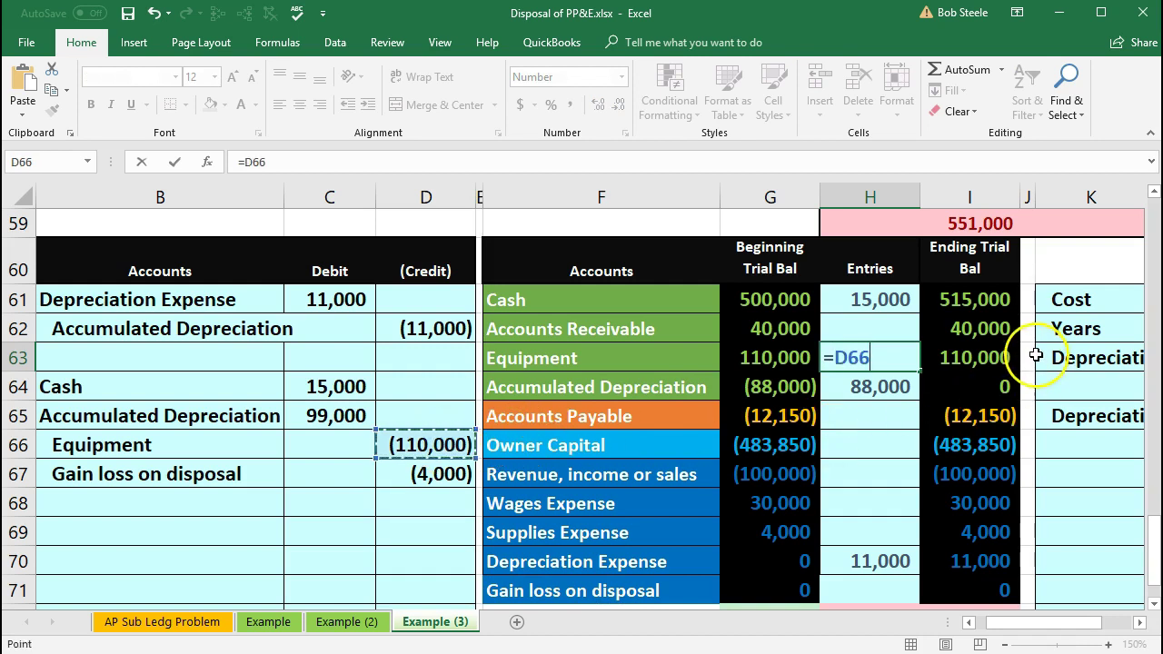
key(Return)
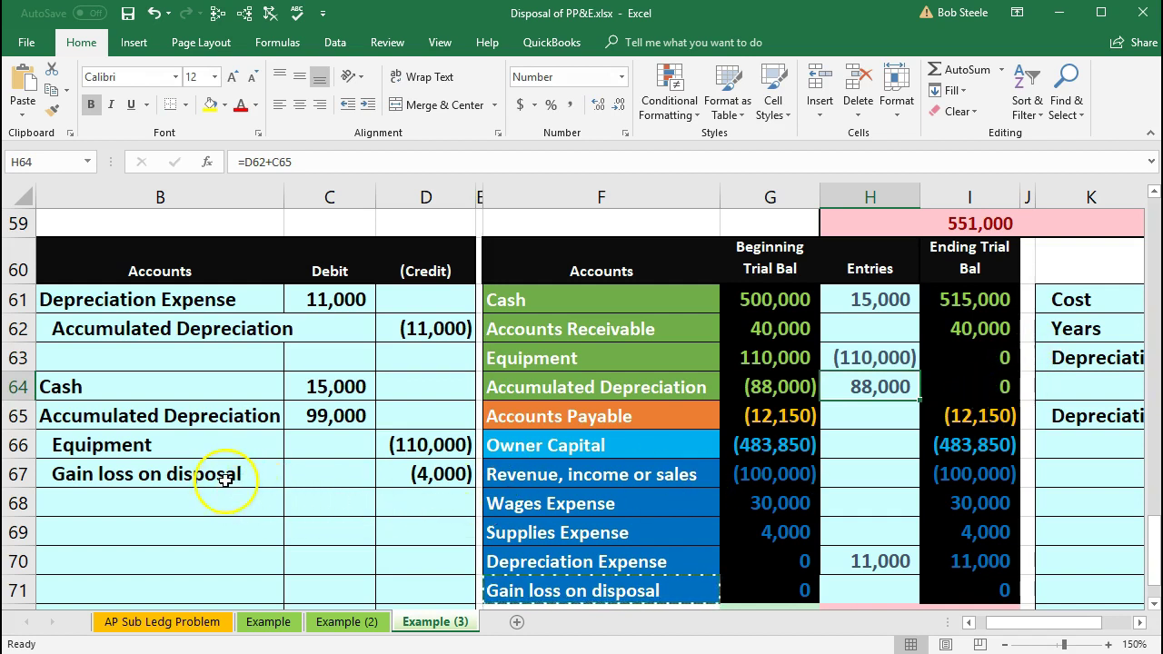
drag(219, 477, 409, 474)
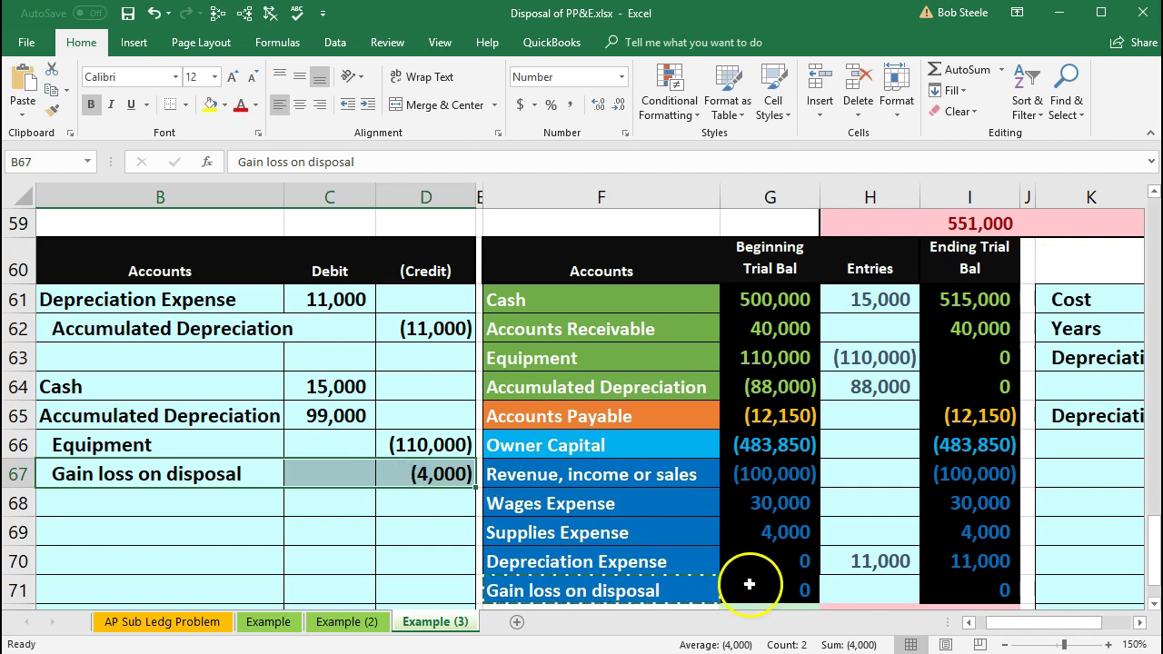
click(855, 587)
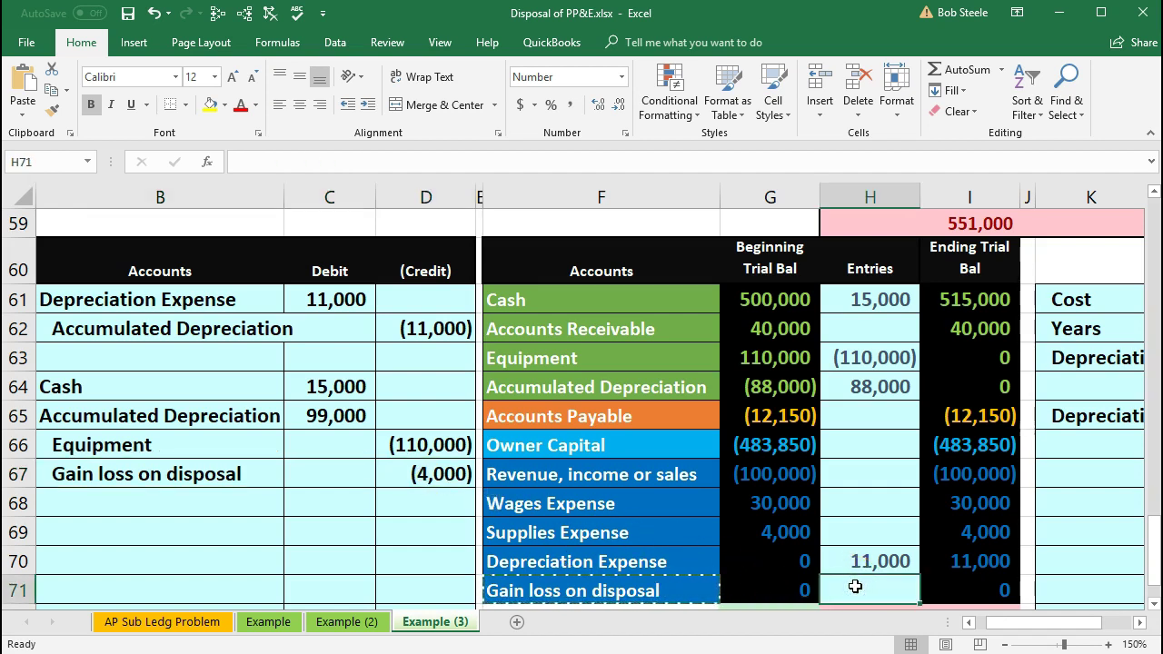
text(=)
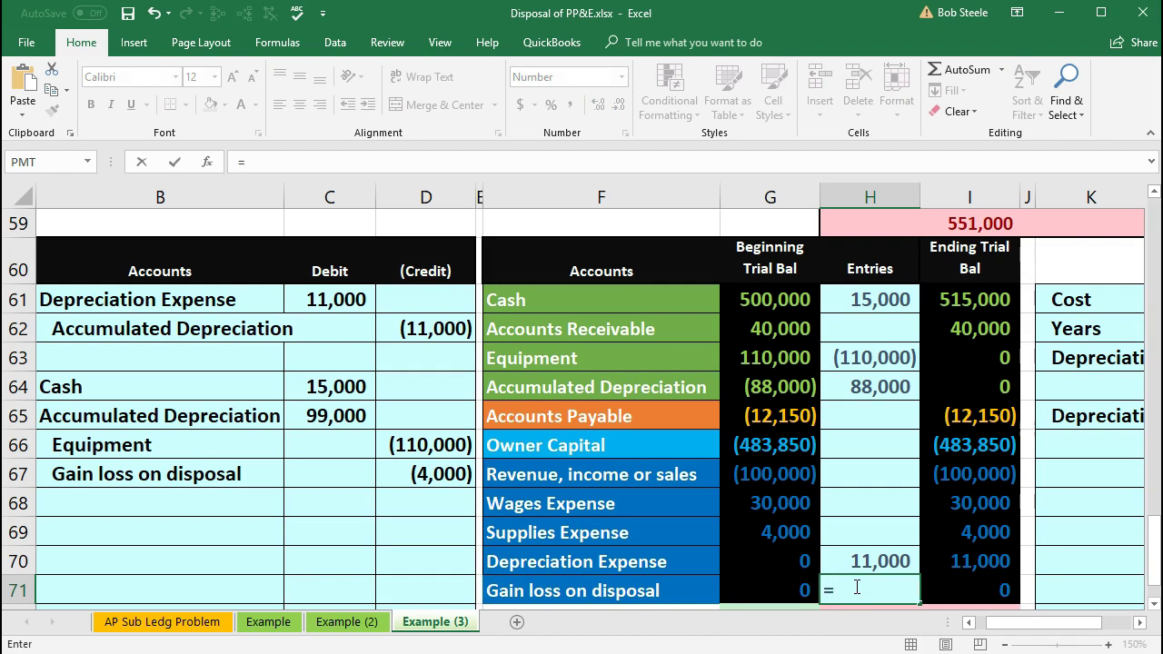
click(455, 474)
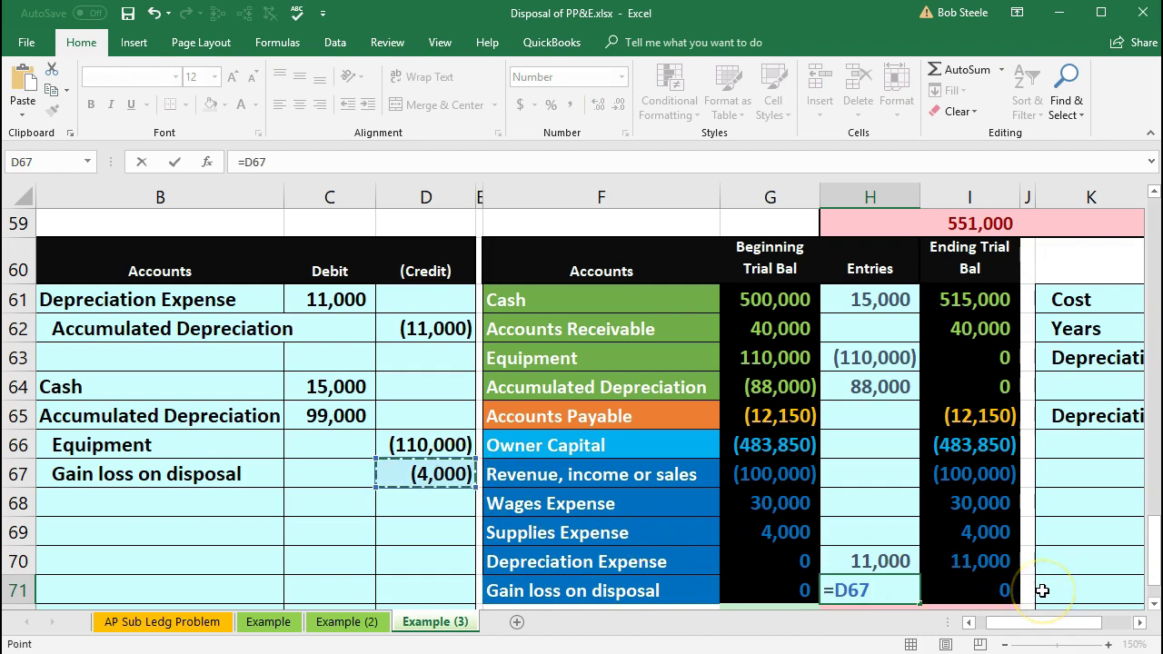
key(Return)
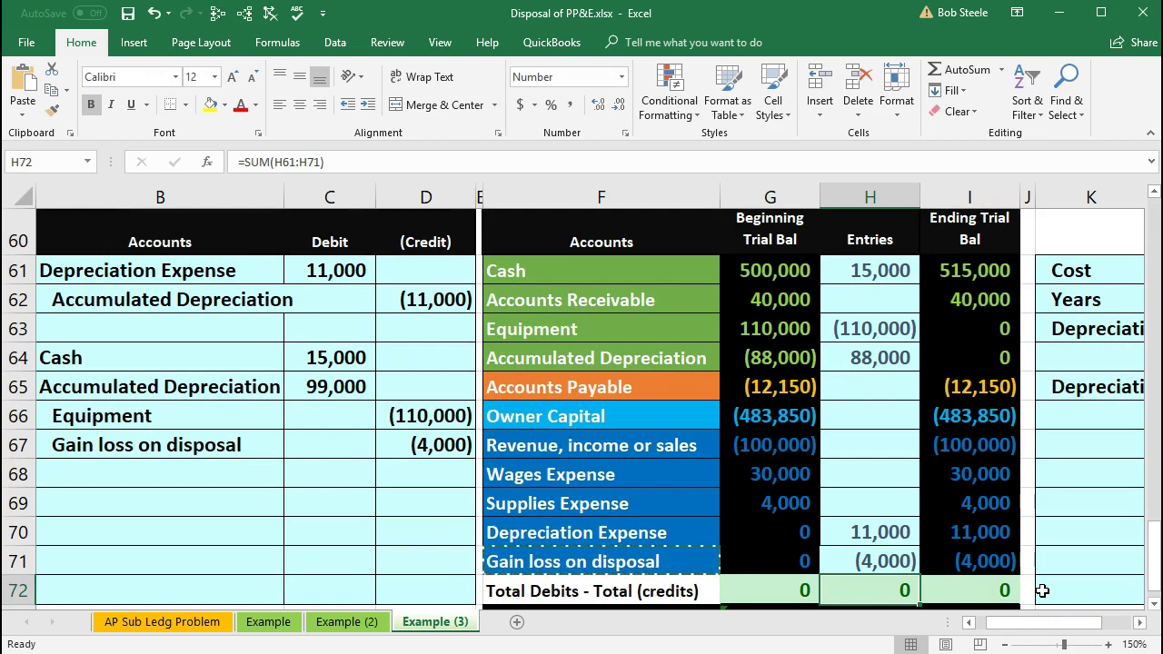
scroll(1041, 592, down, 1)
scroll(1041, 592, up, 1)
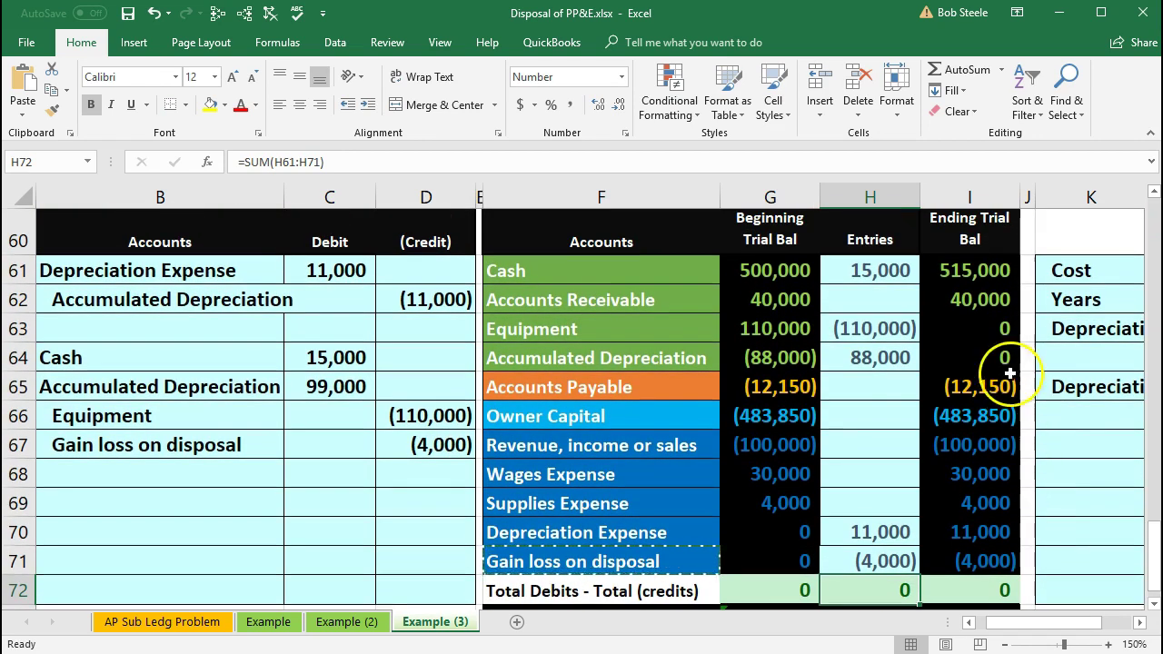
drag(987, 329, 984, 348)
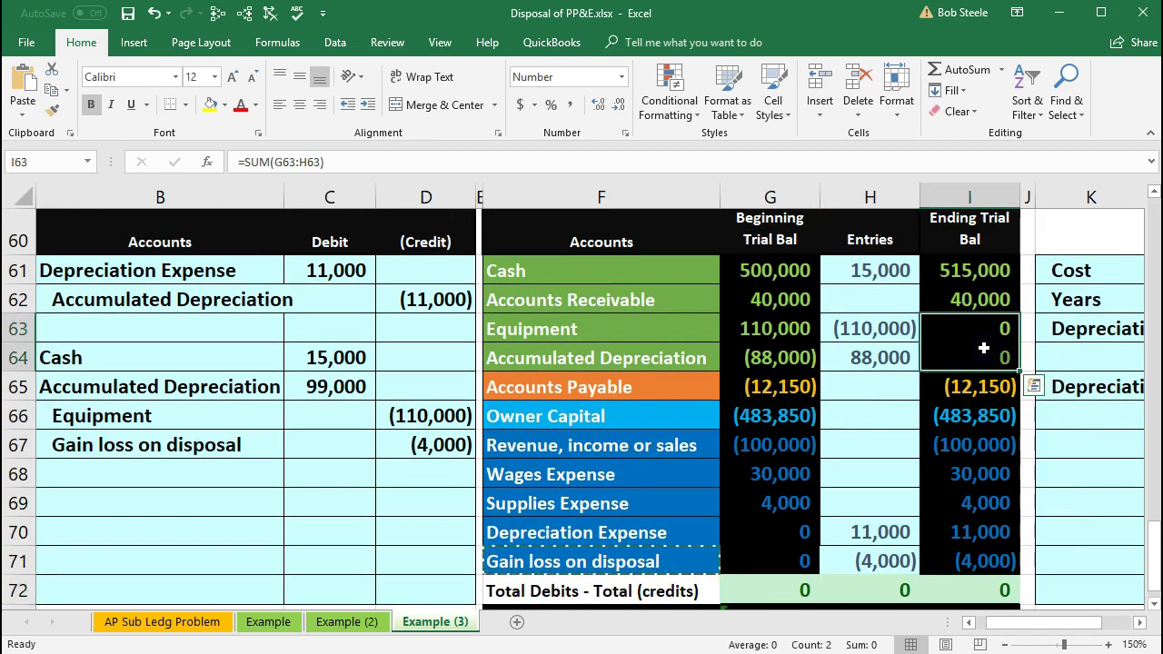
click(880, 270)
scroll(895, 338, down, 1)
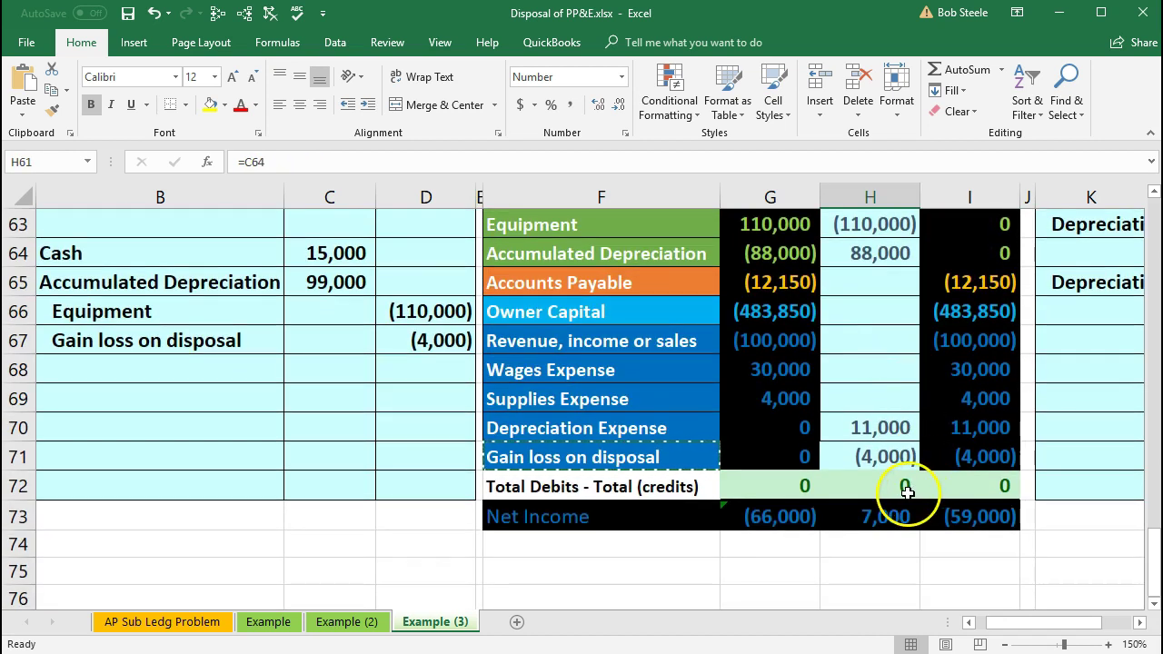
click(958, 428)
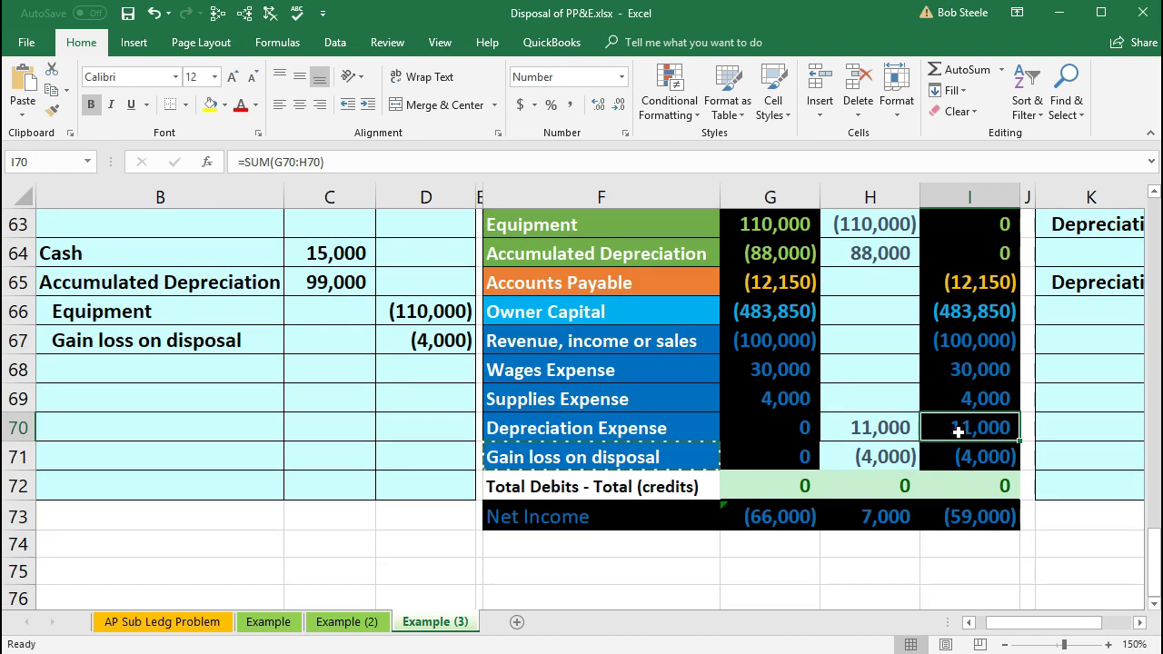
click(957, 458)
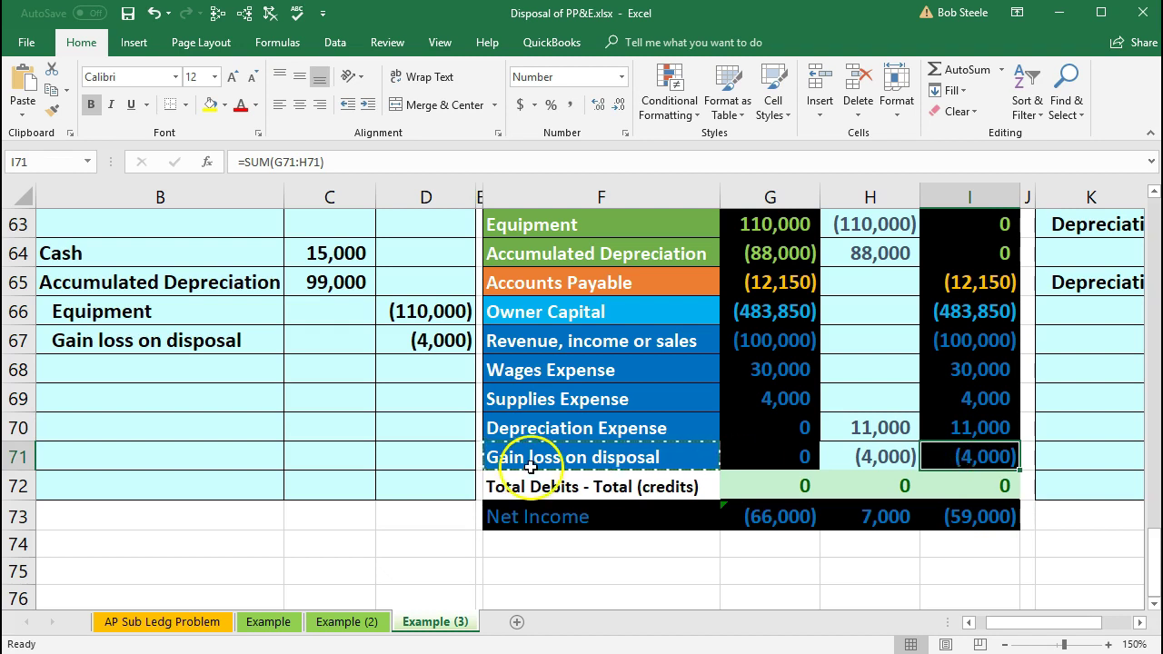
scroll(473, 445, up, 1)
scroll(416, 428, down, 1)
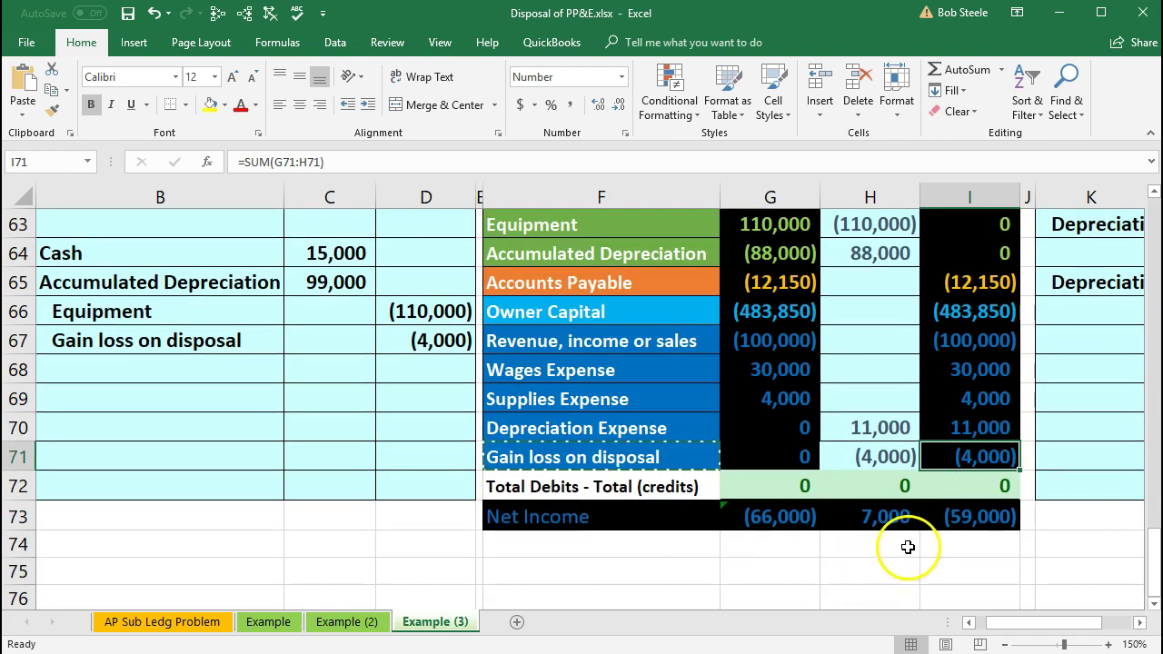
double_click(880, 517)
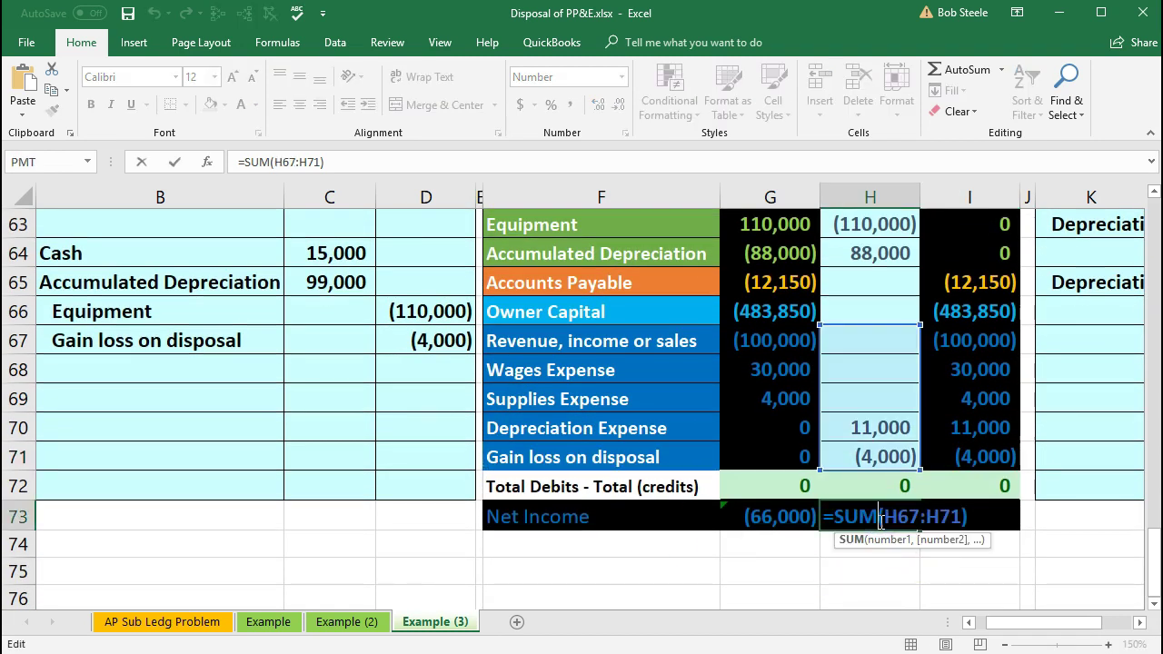
key(Escape)
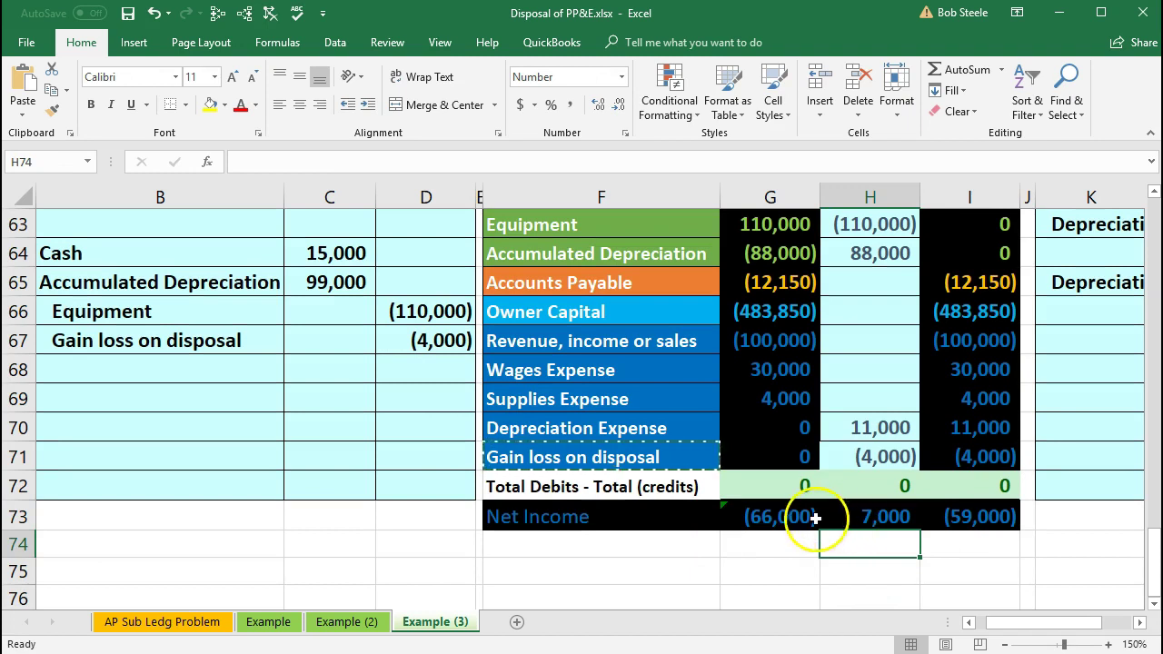
click(803, 520)
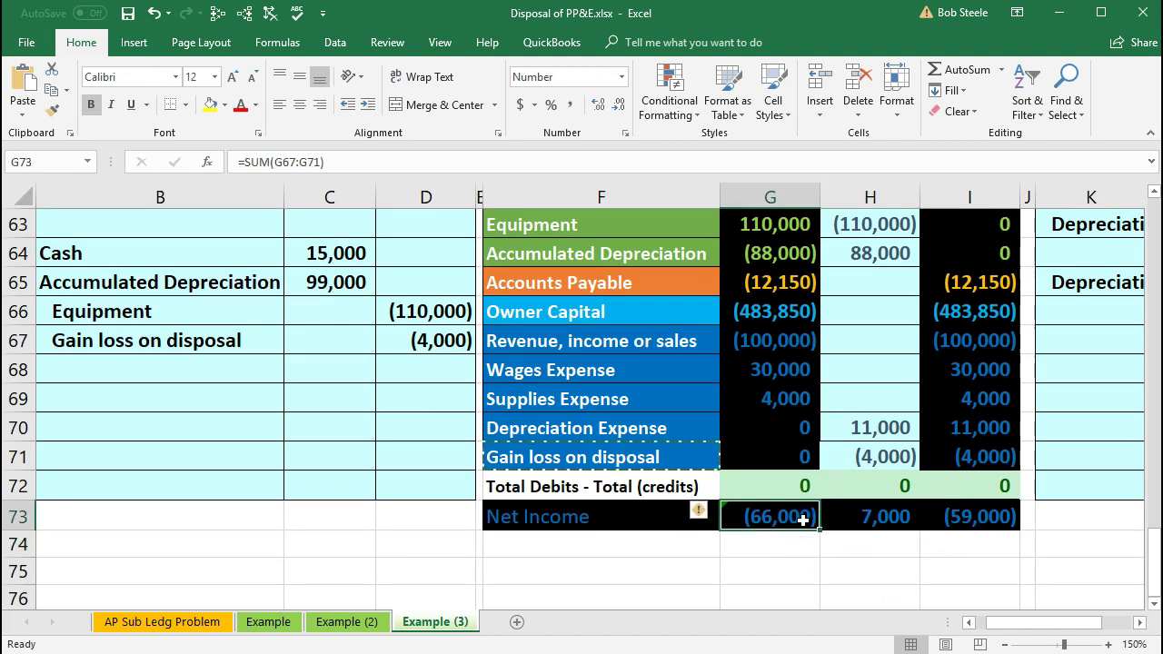
double_click(803, 520)
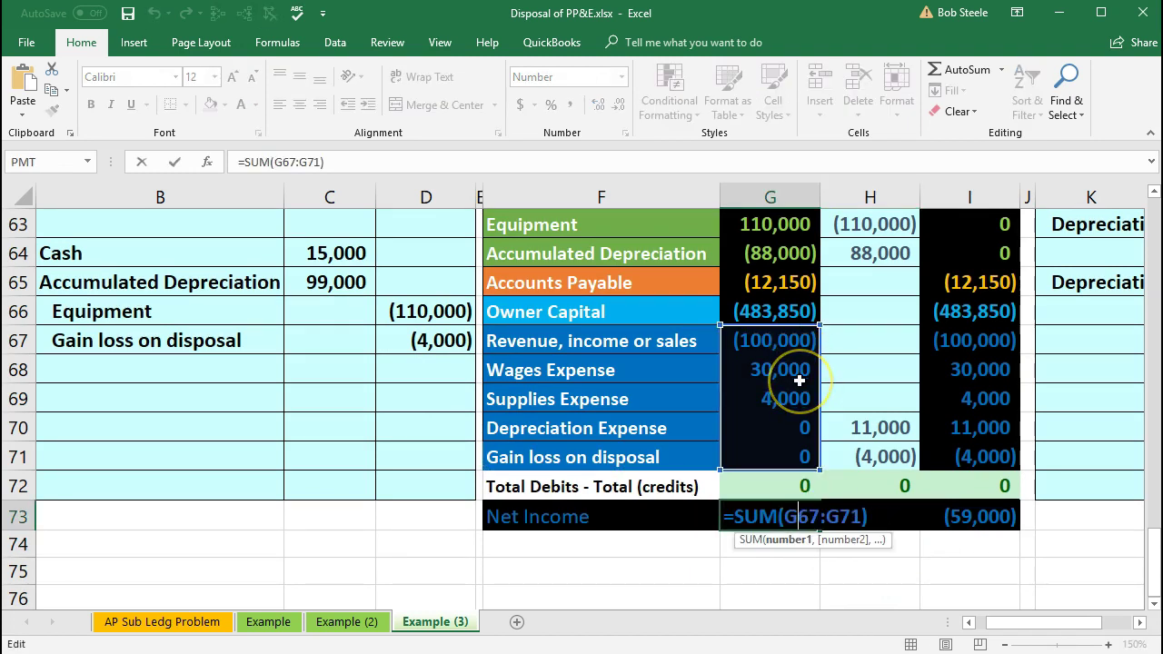
key(Return)
double_click(889, 516)
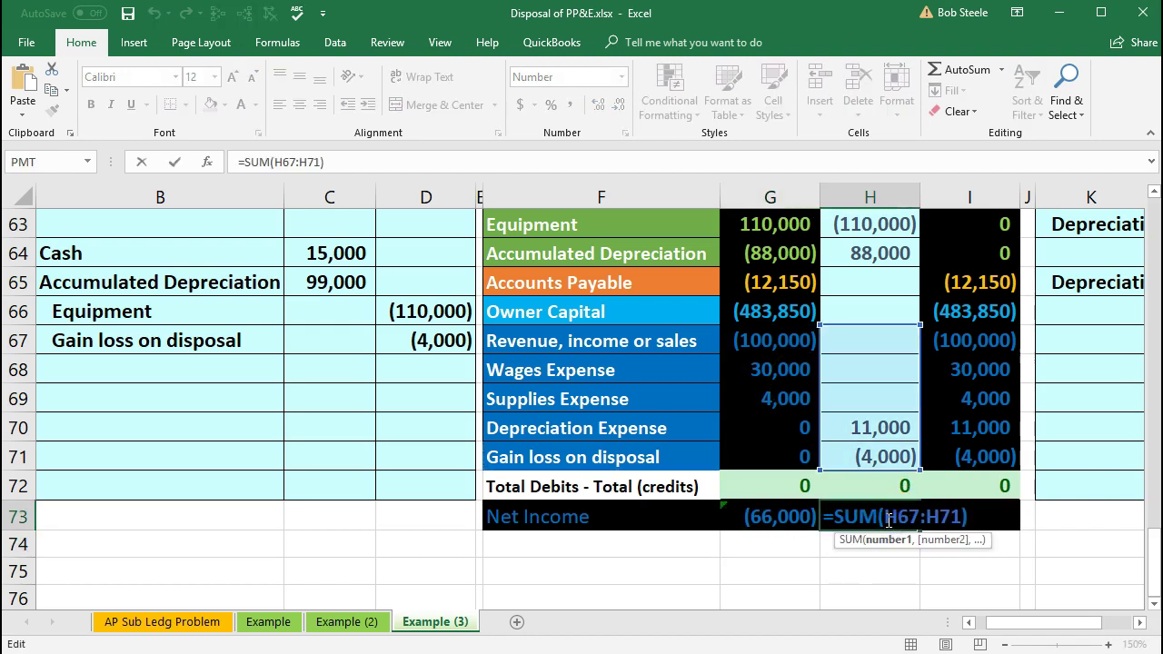
key(Return)
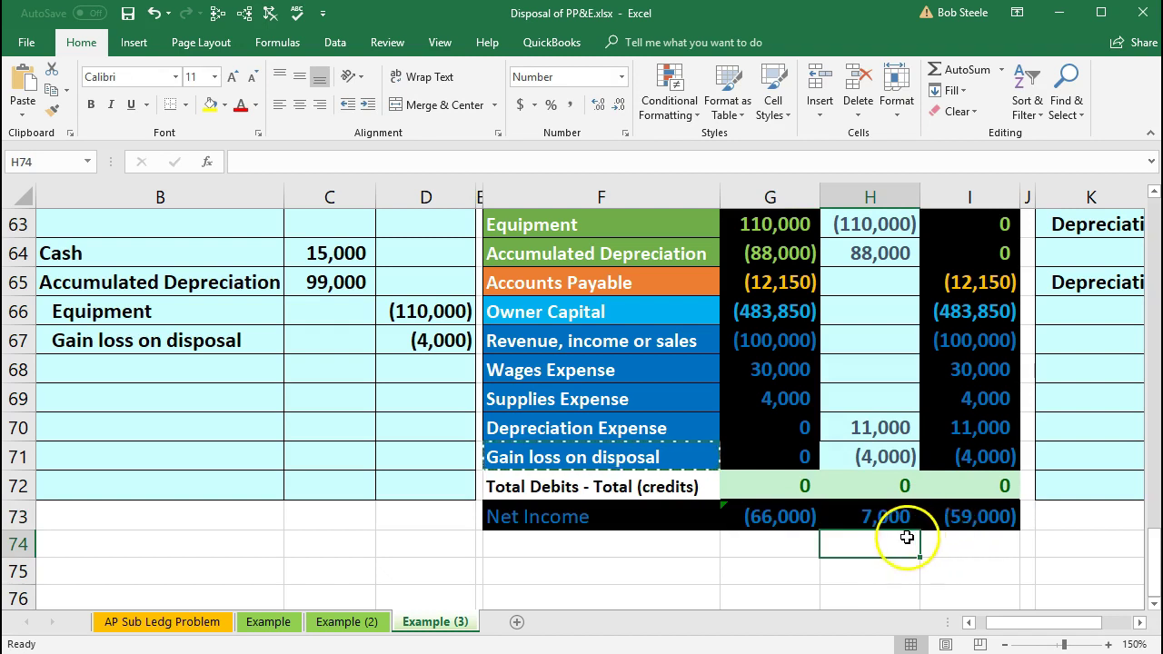
drag(781, 518, 856, 514)
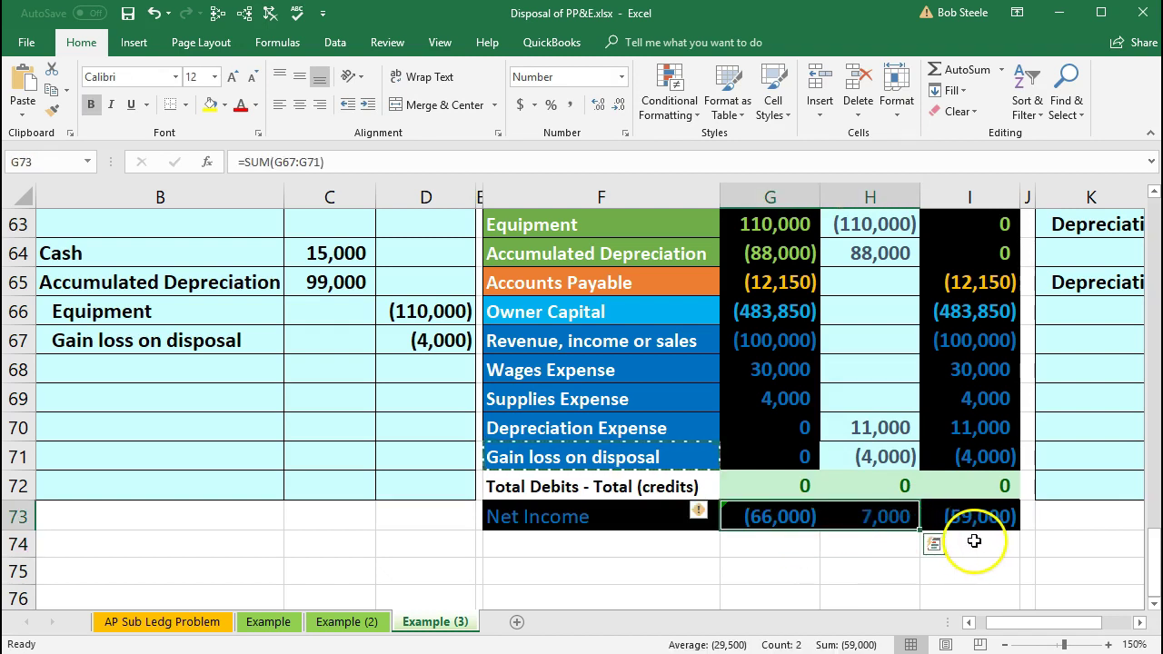
click(877, 566)
click(886, 429)
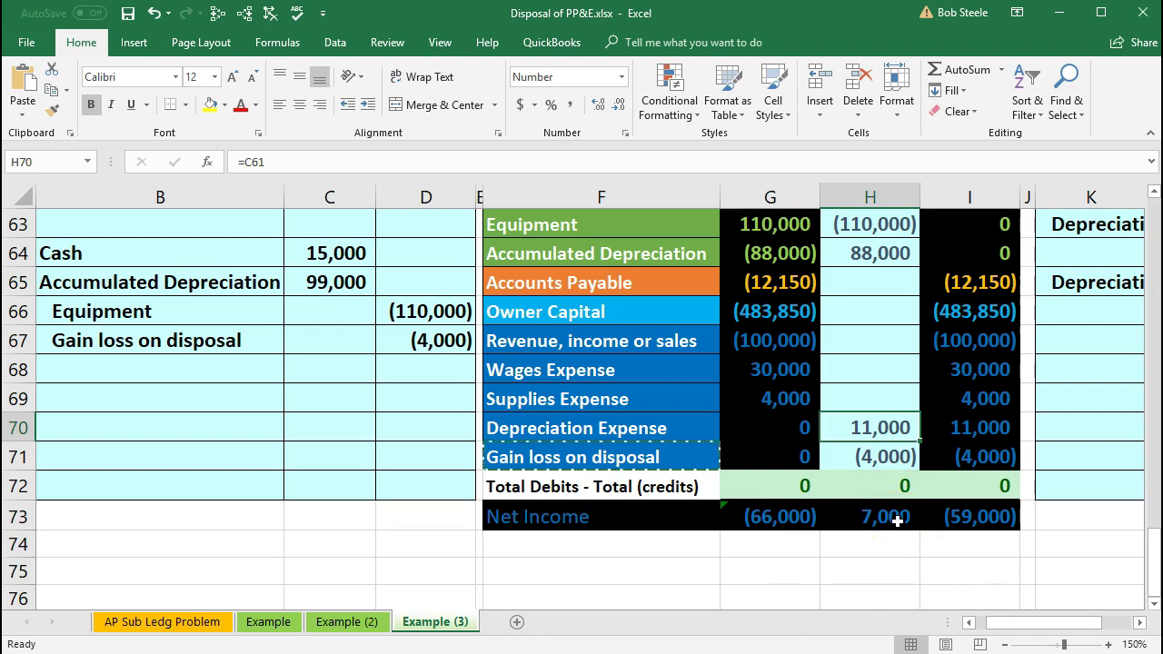
click(878, 455)
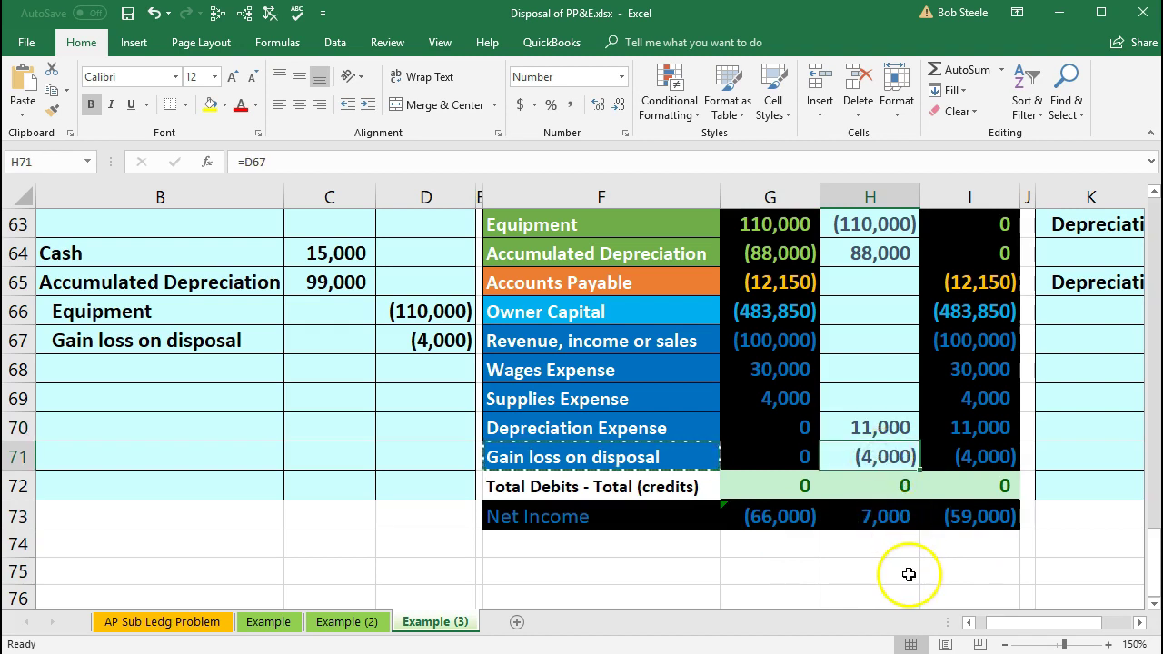